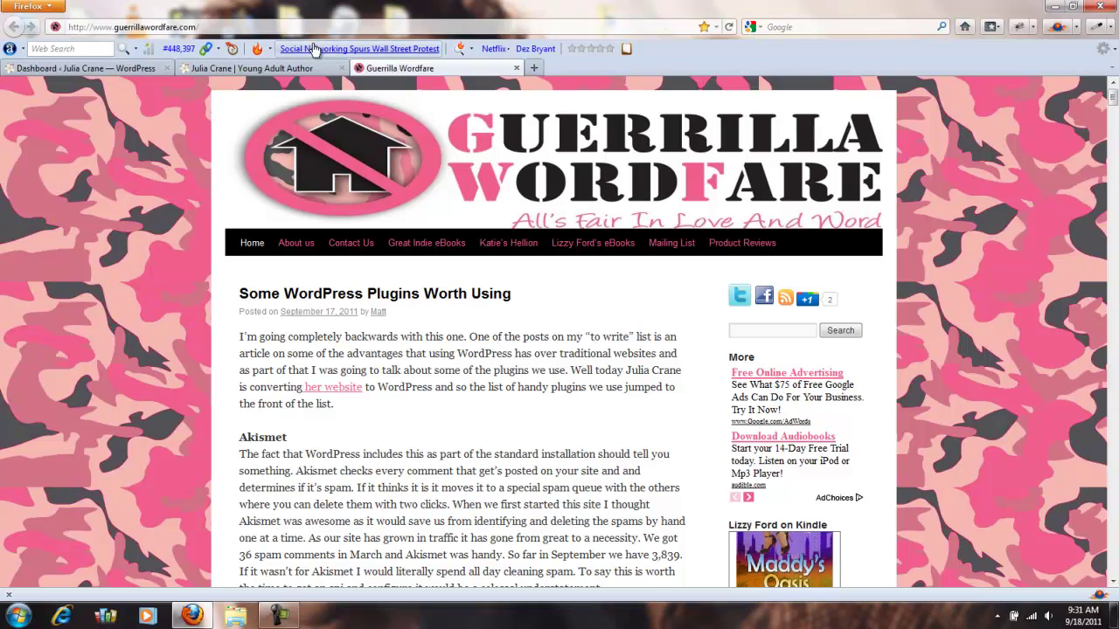
Switch to the young adult author's website tab and scroll up to its banner
left_click(307, 69)
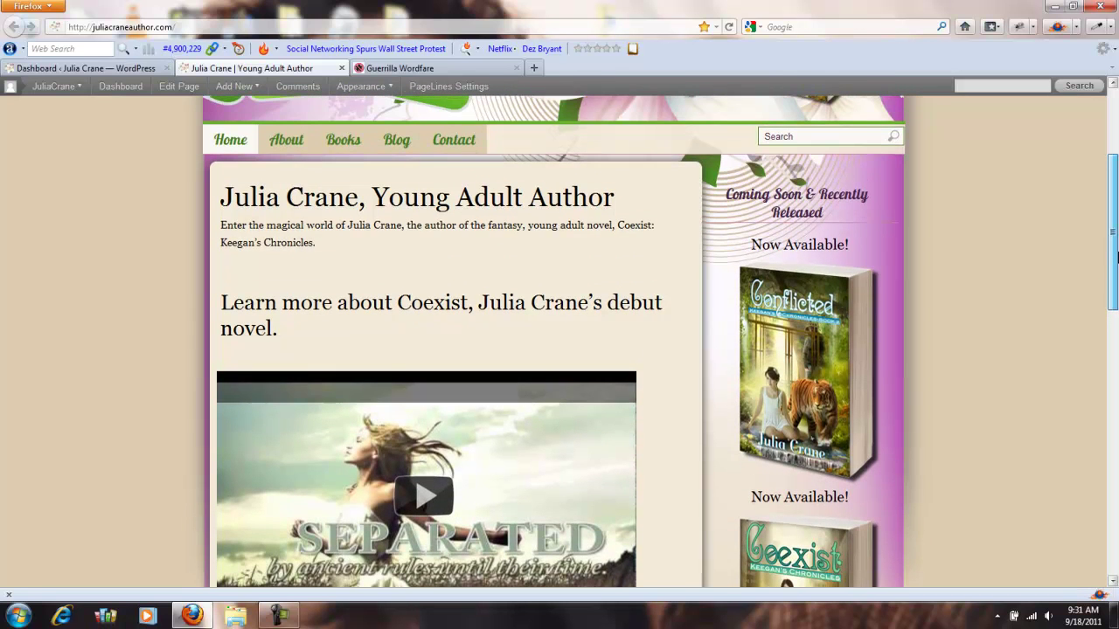
left_click_drag(1116, 255, 1117, 199)
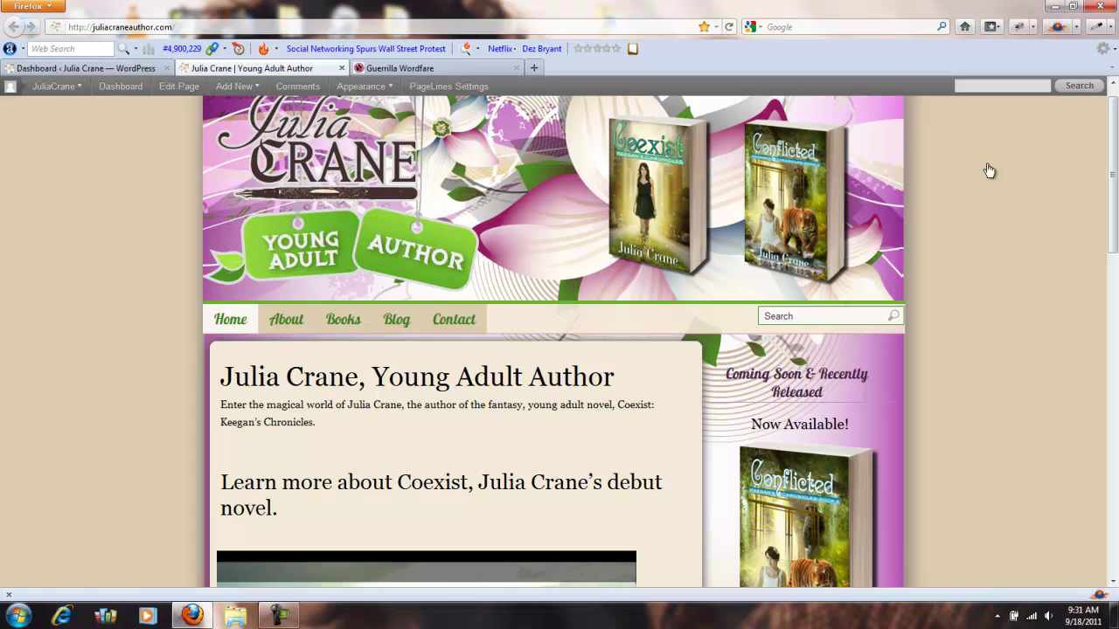
left_click(108, 65)
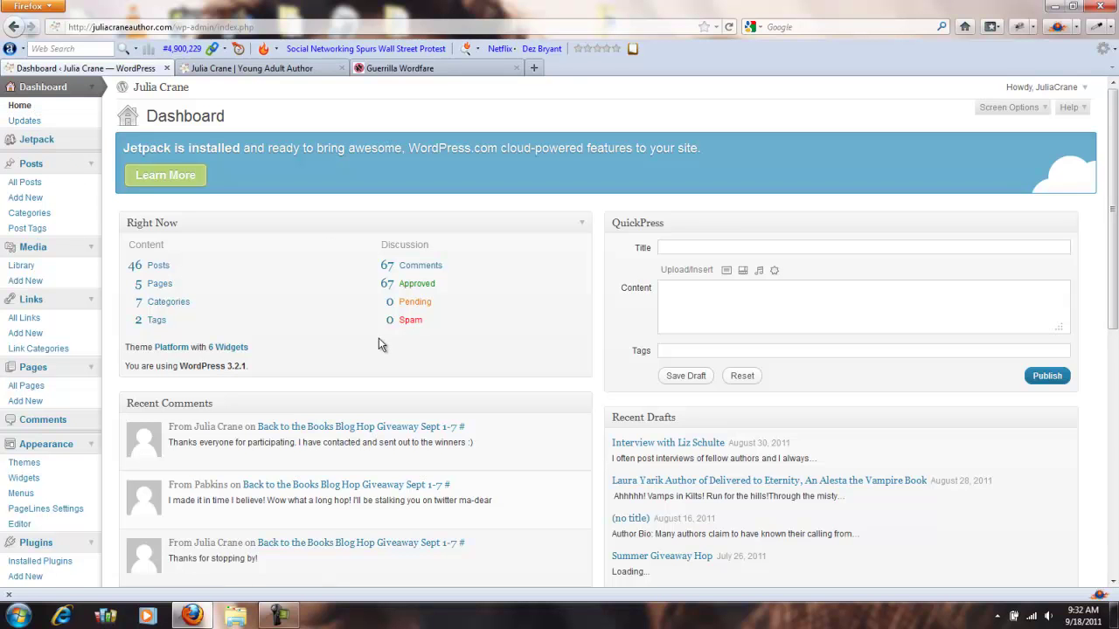
scroll(375, 343, "down", 5)
Open the Updates page to confirm WordPress 3.2.1, plugins and themes are all current
left_click(35, 124)
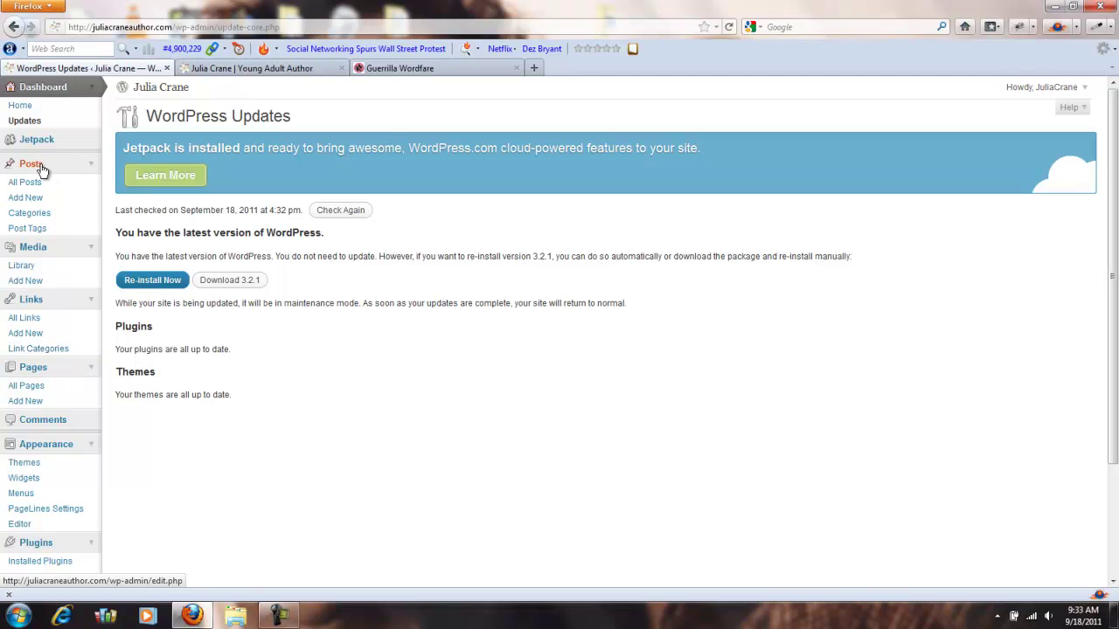
View the Guerrilla Wordfare blog's About us and Contact Us pages
left_click(242, 68)
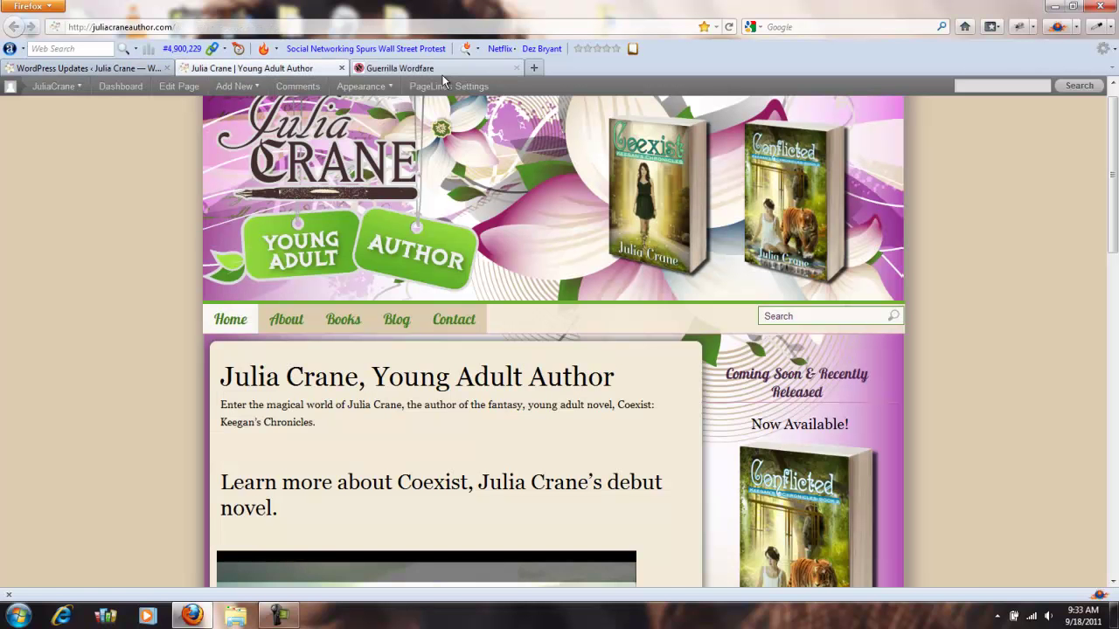
left_click(384, 68)
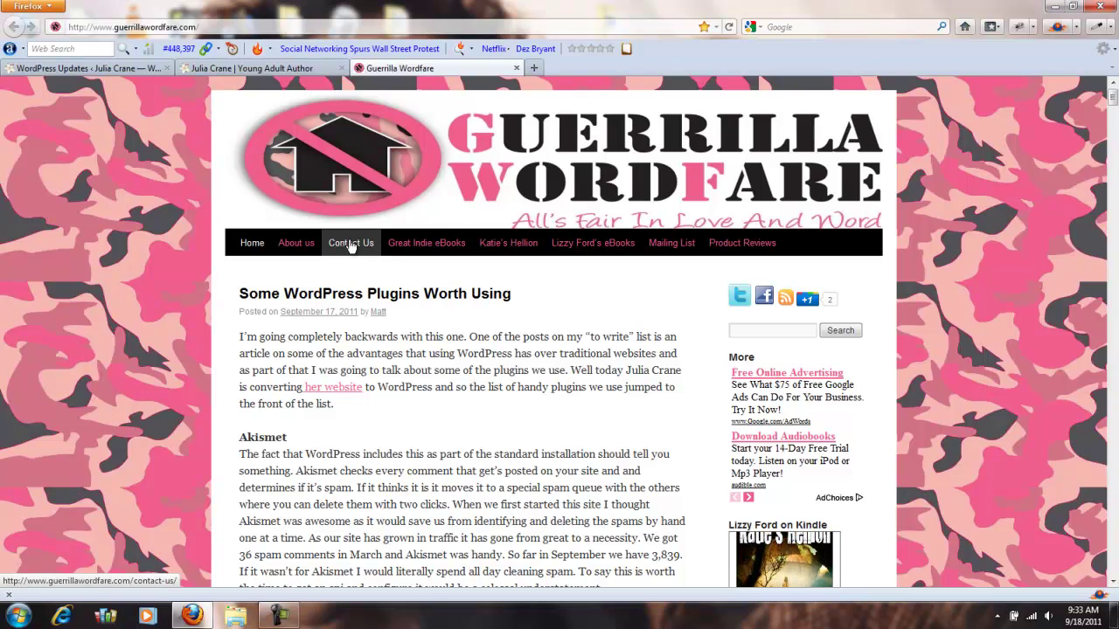
left_click(304, 246)
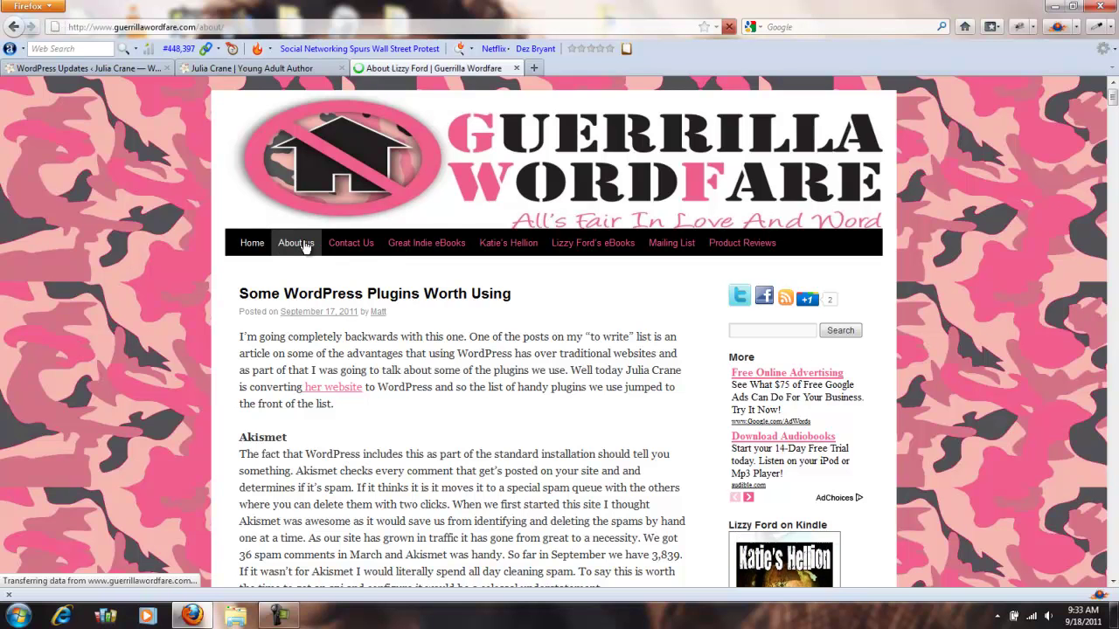
left_click(368, 246)
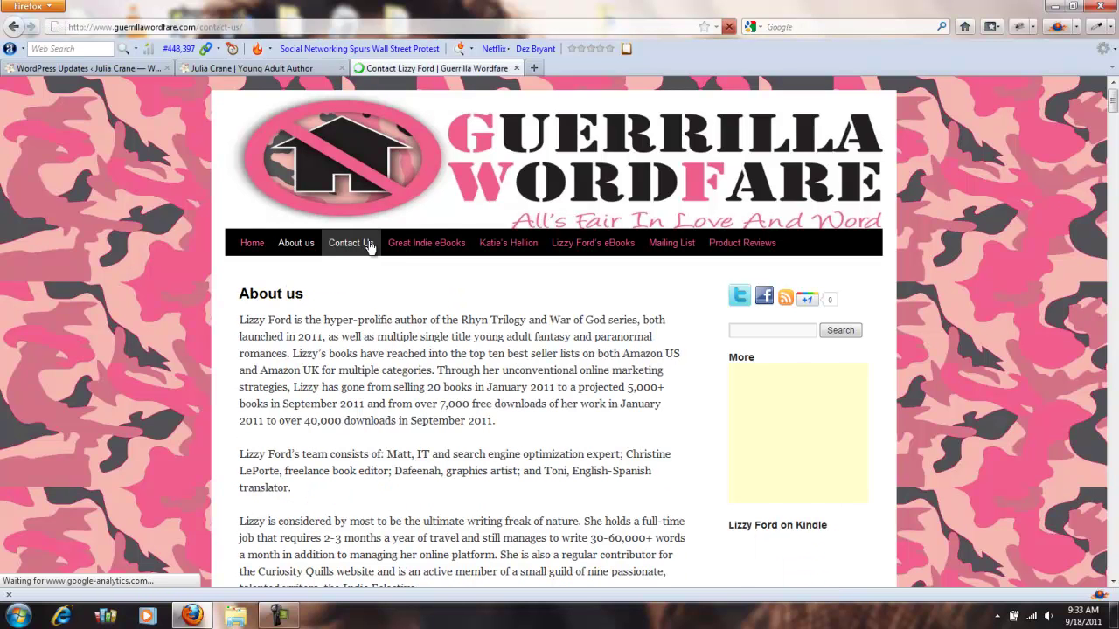
On the author's website, view the About page, then the Books page
left_click(276, 67)
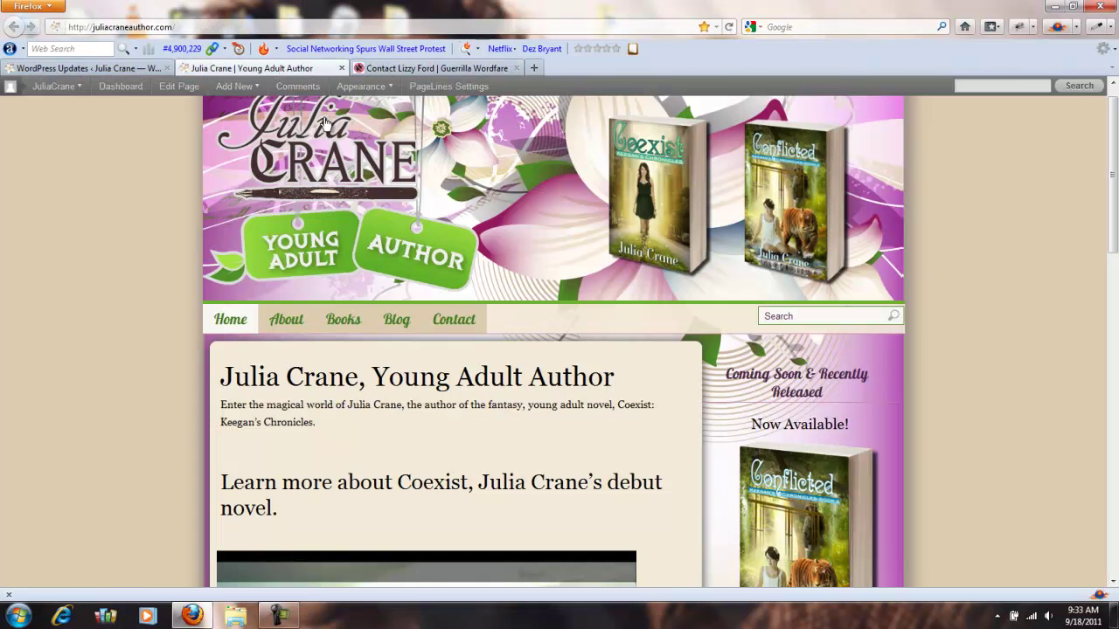
left_click(286, 319)
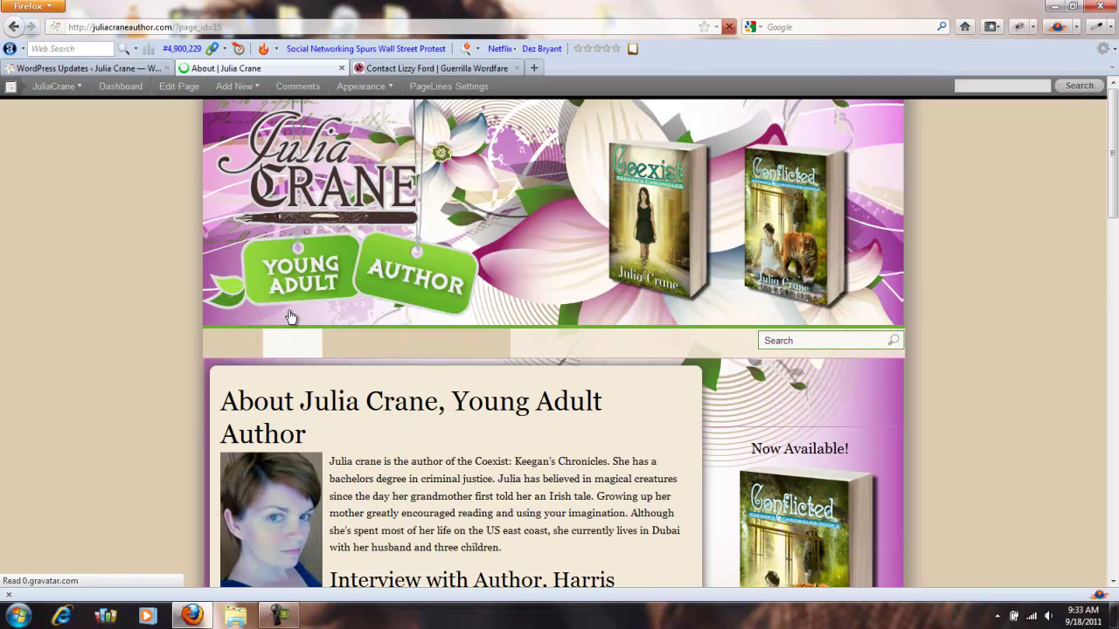
left_click(341, 346)
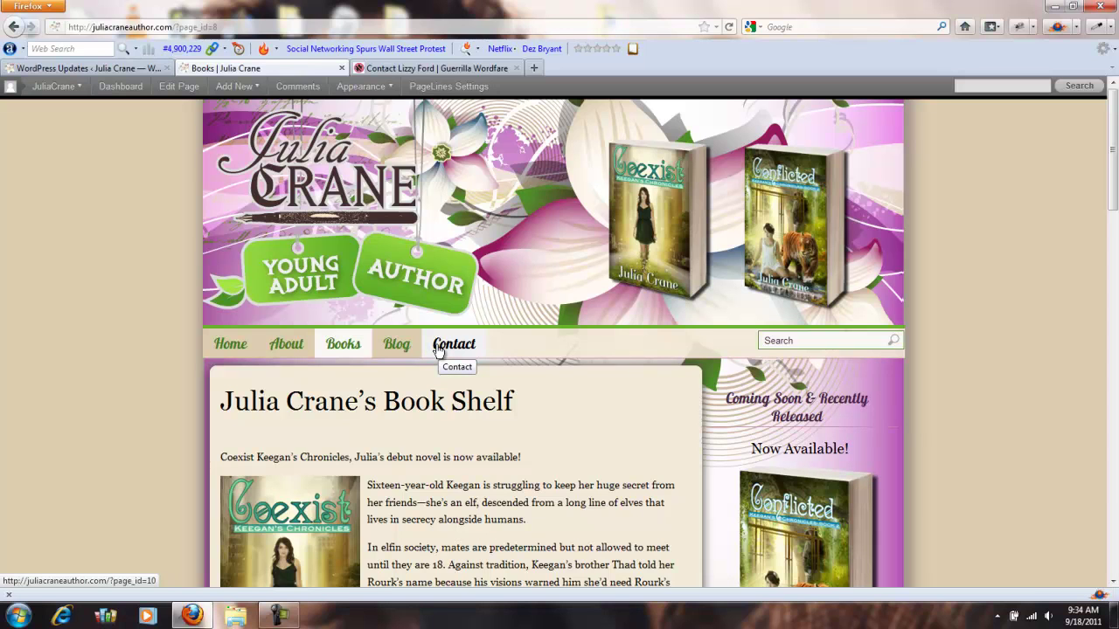
Open the admin's All Posts list of 54 posts and scroll through it
left_click(117, 69)
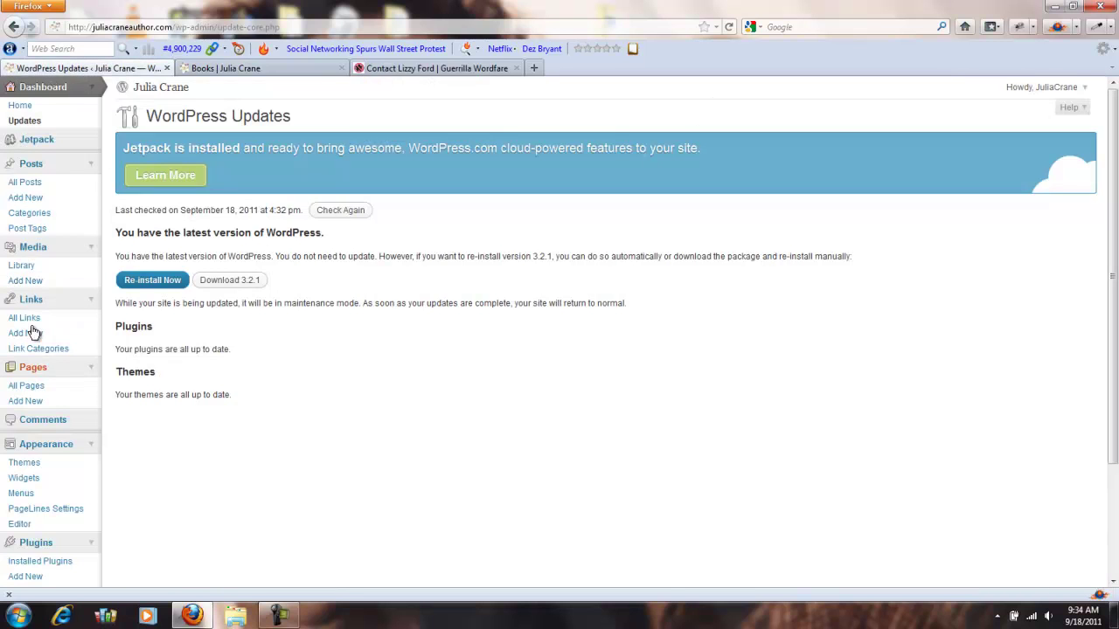
left_click(40, 166)
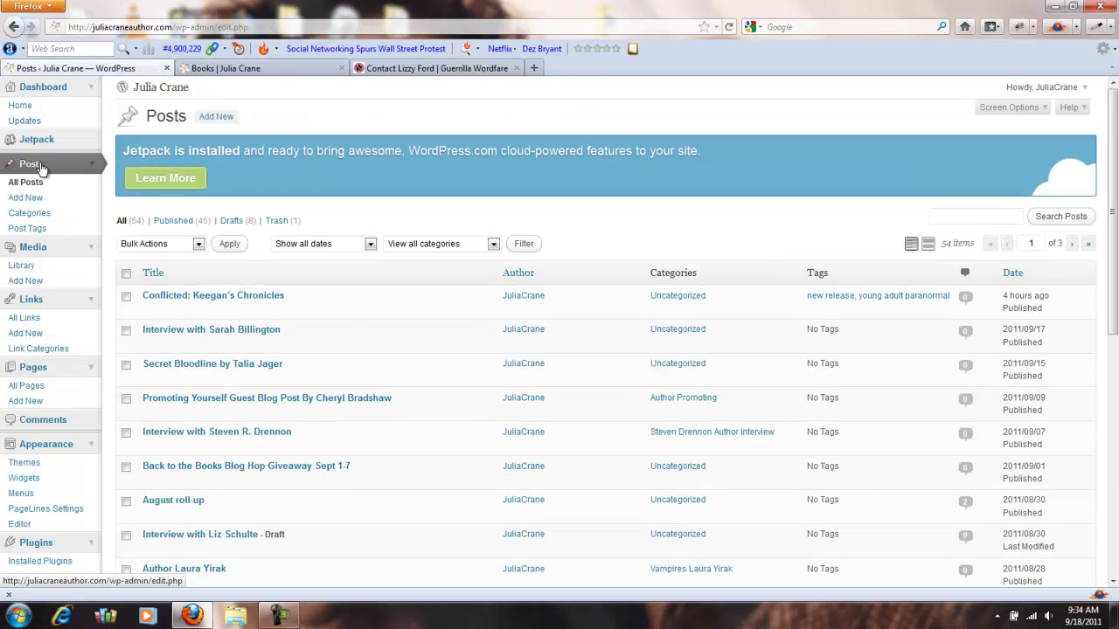
scroll(234, 381, "down", 10)
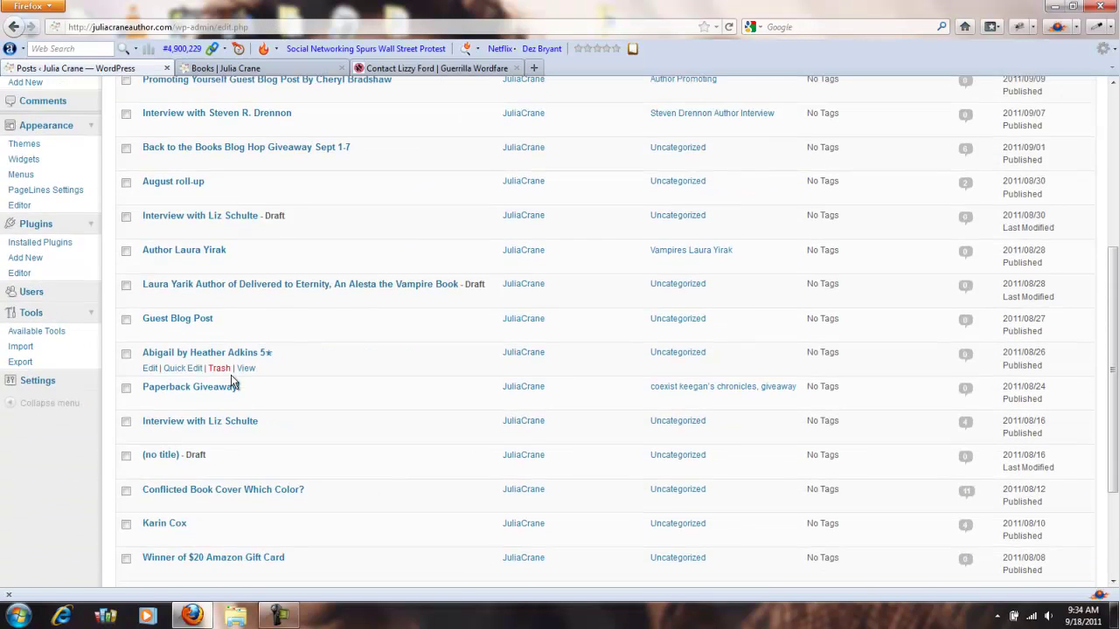
scroll(234, 381, "up", 10)
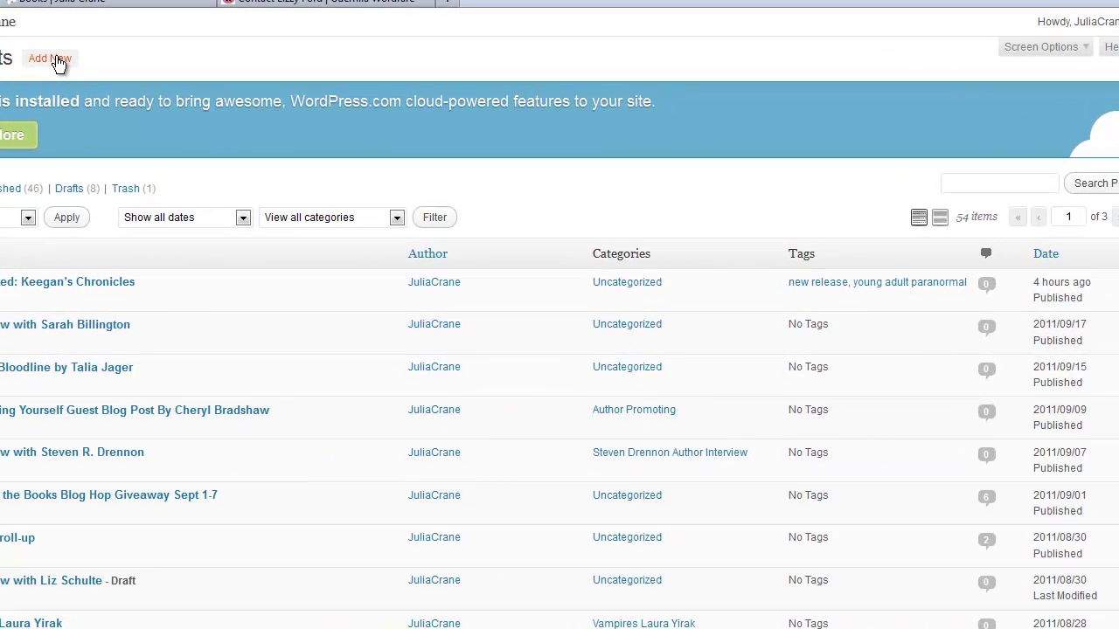
Start an empty new post and switch its editor to HTML mode
left_click(54, 60)
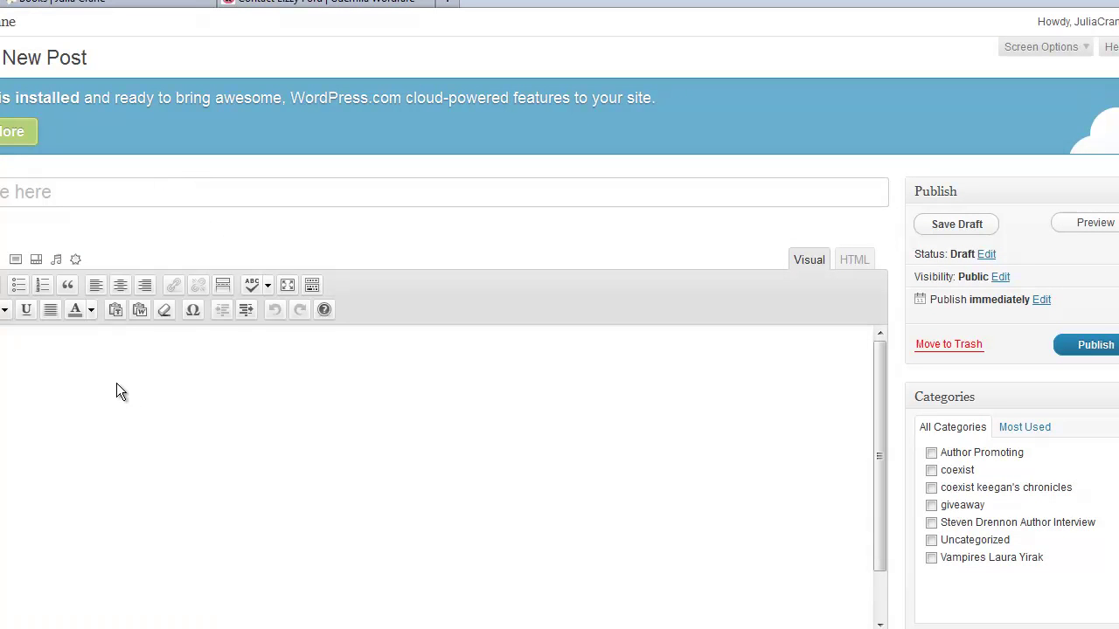
type("gfdsfdsd")
key("BackSpace")
key("BackSpace")
key("BackSpace")
key("BackSpace")
key("BackSpace")
key("BackSpace")
key("BackSpace")
key("BackSpace")
left_click(855, 261)
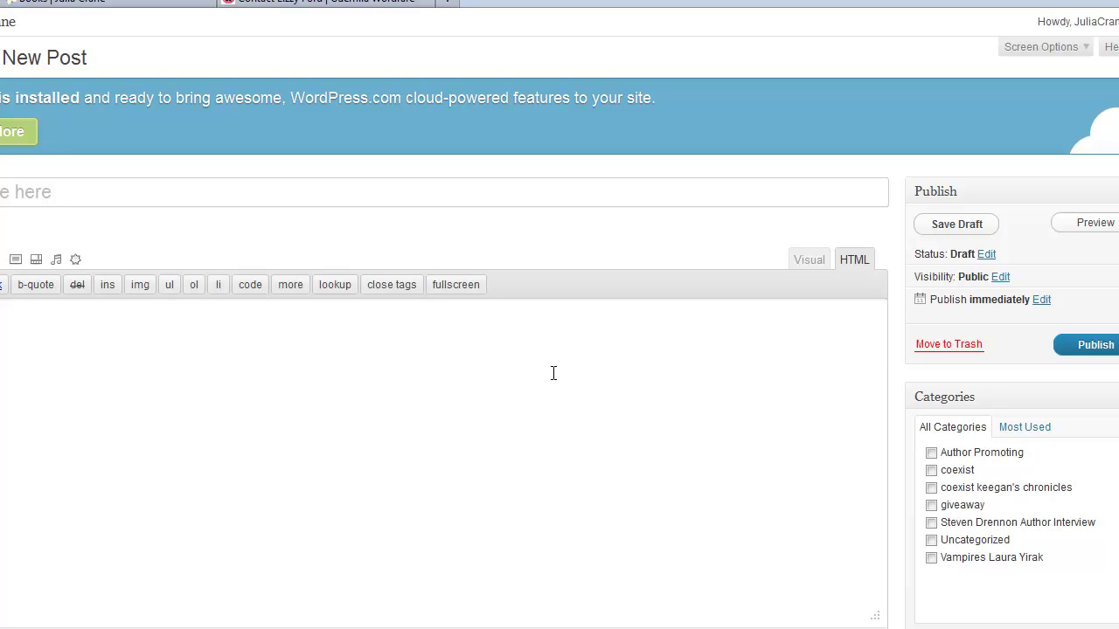
left_click(468, 204)
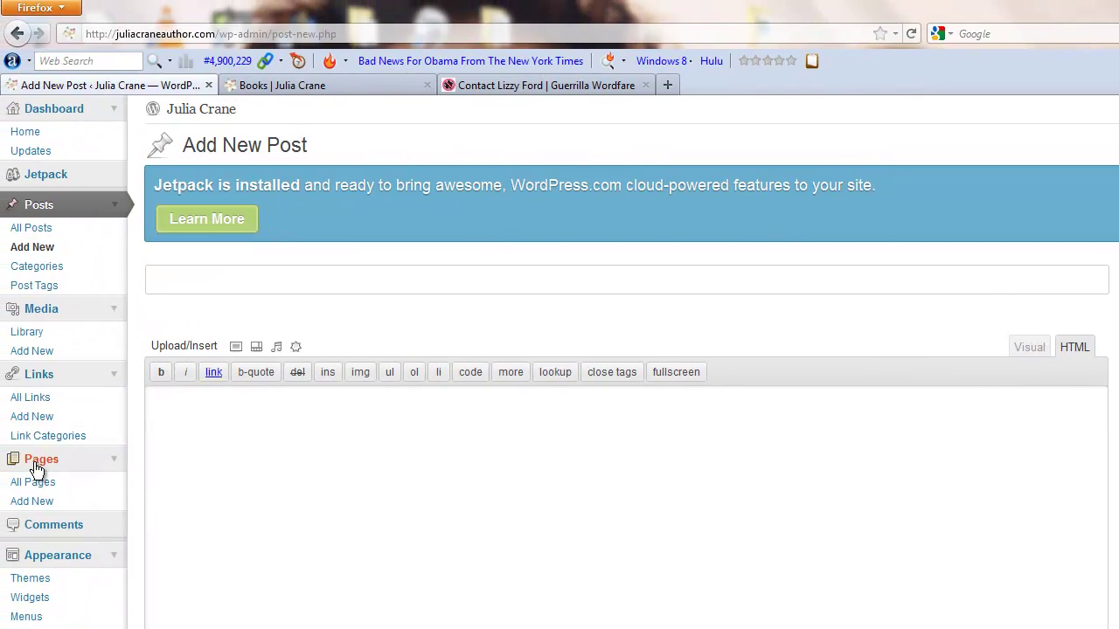
Open the Pages list, preview the live Books page, then return to the list
left_click(37, 470)
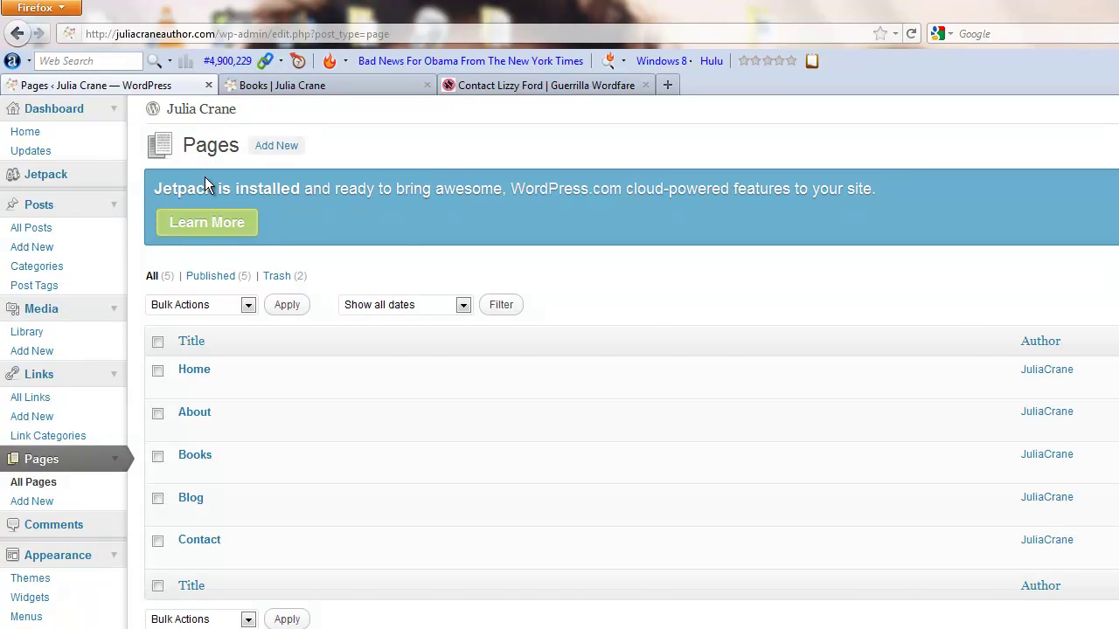
left_click(338, 85)
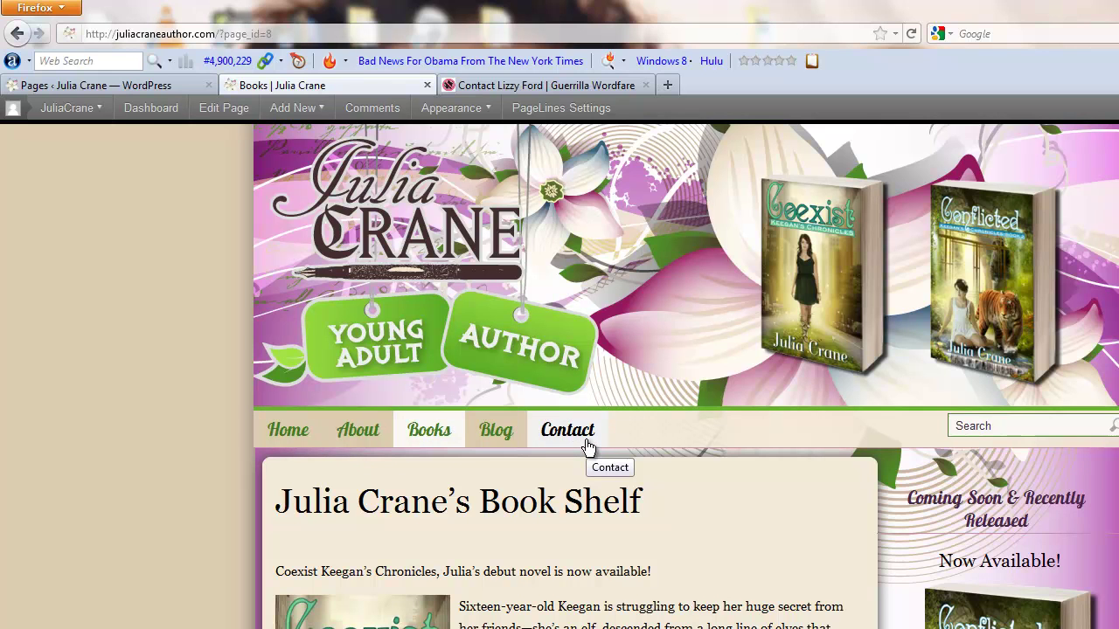
left_click(155, 88)
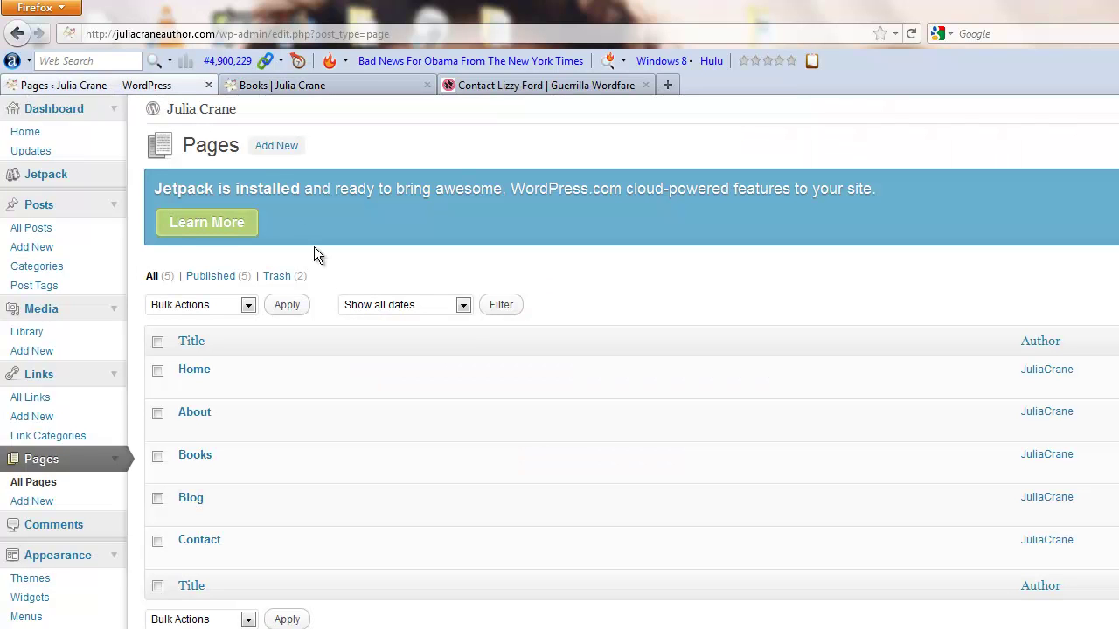
Create a new page titled 'Mailing List'
left_click(287, 146)
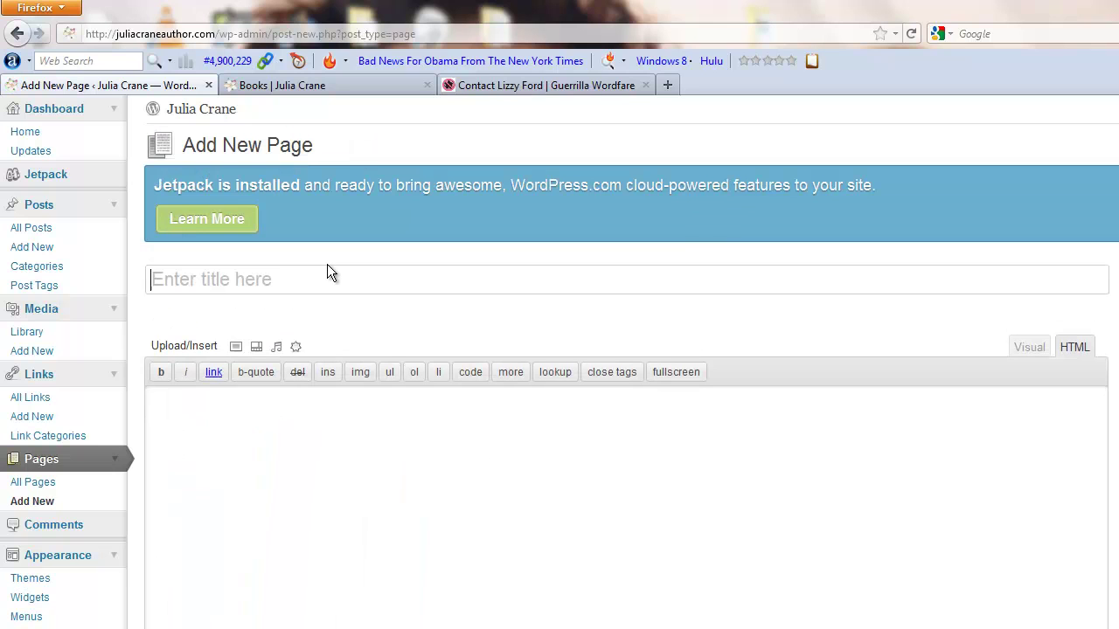
type("Mailio")
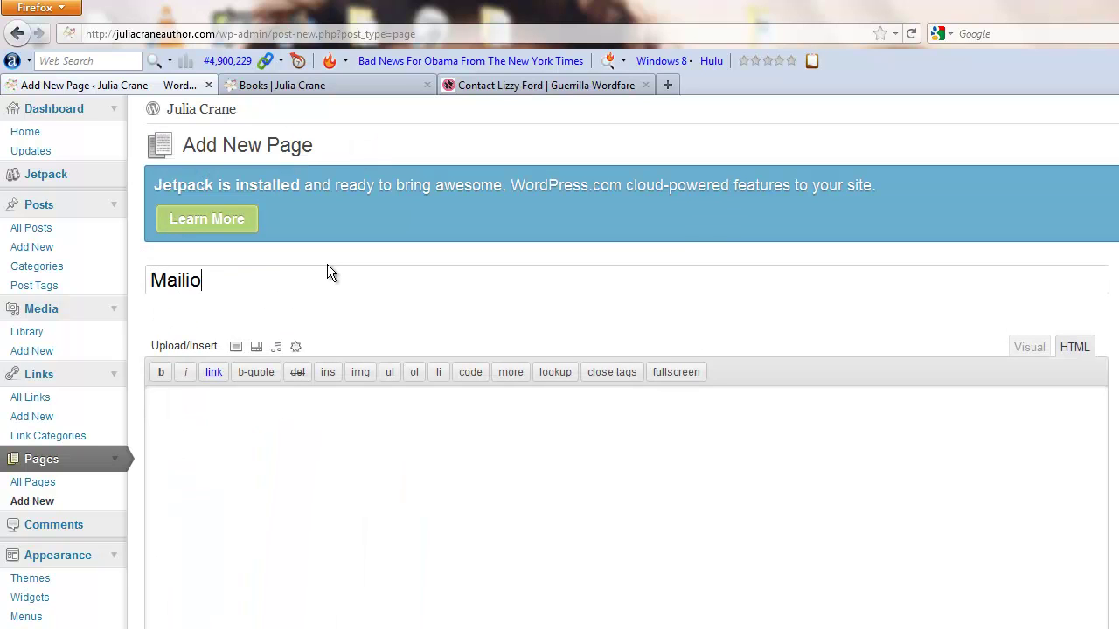
key("BackSpace")
type("ng List")
left_click(794, 457)
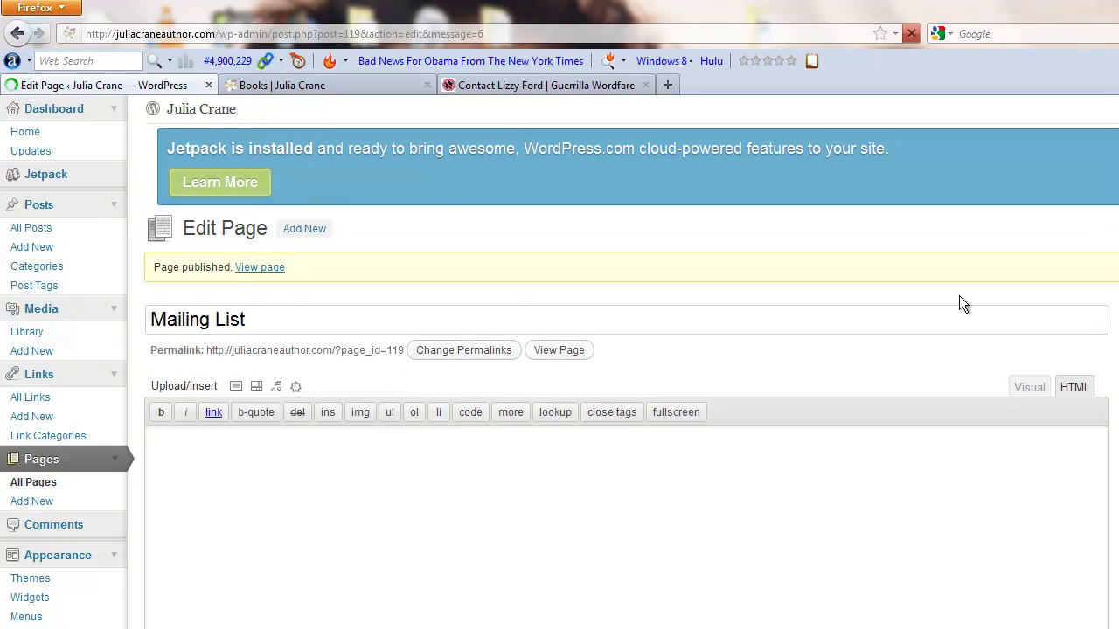
Reload the live site and open the new Mailing List nav tab, then return to the editor
left_click(398, 84)
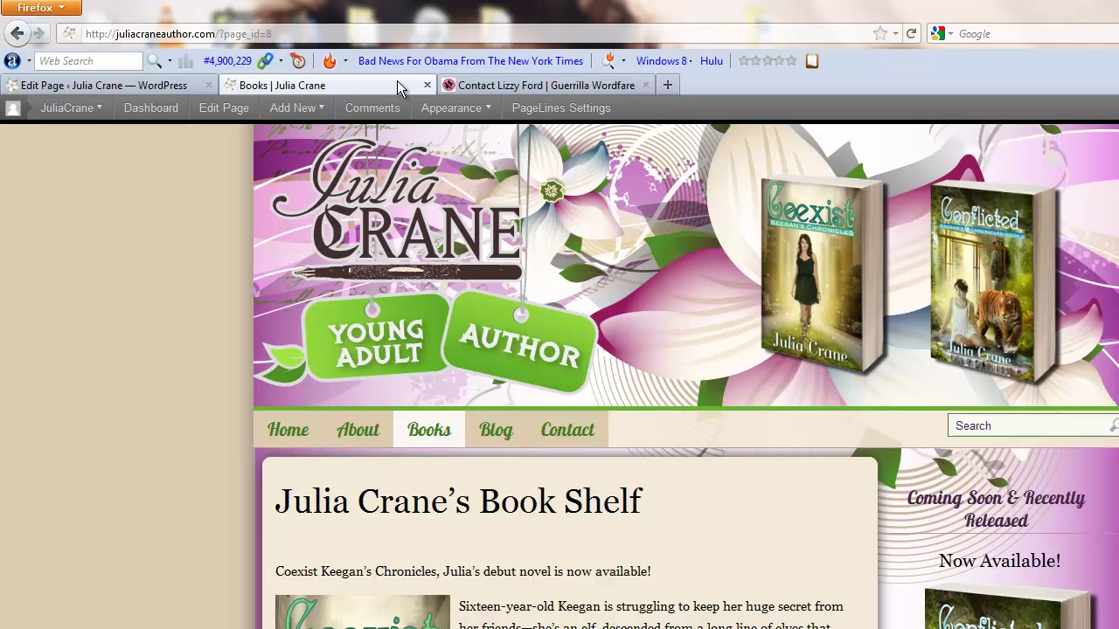
left_click(913, 35)
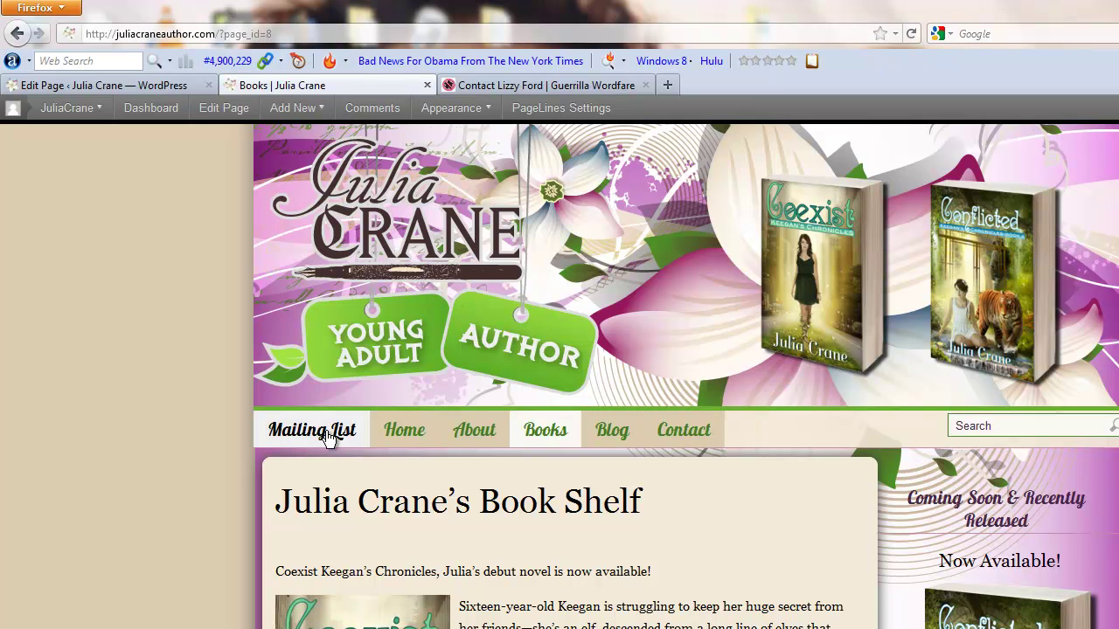
left_click(327, 435)
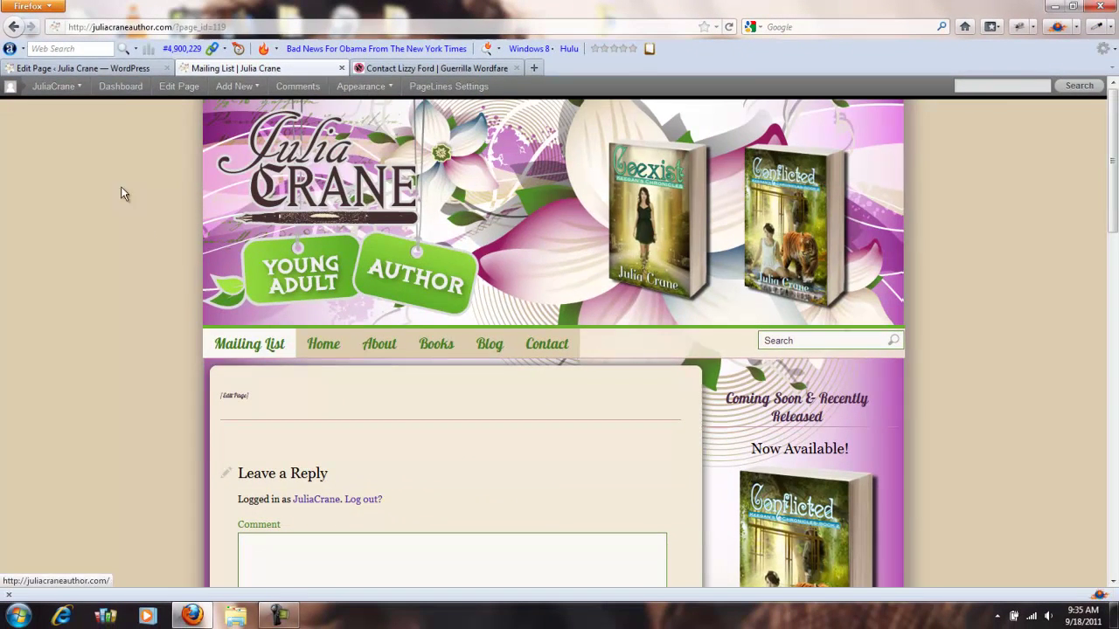
left_click(135, 70)
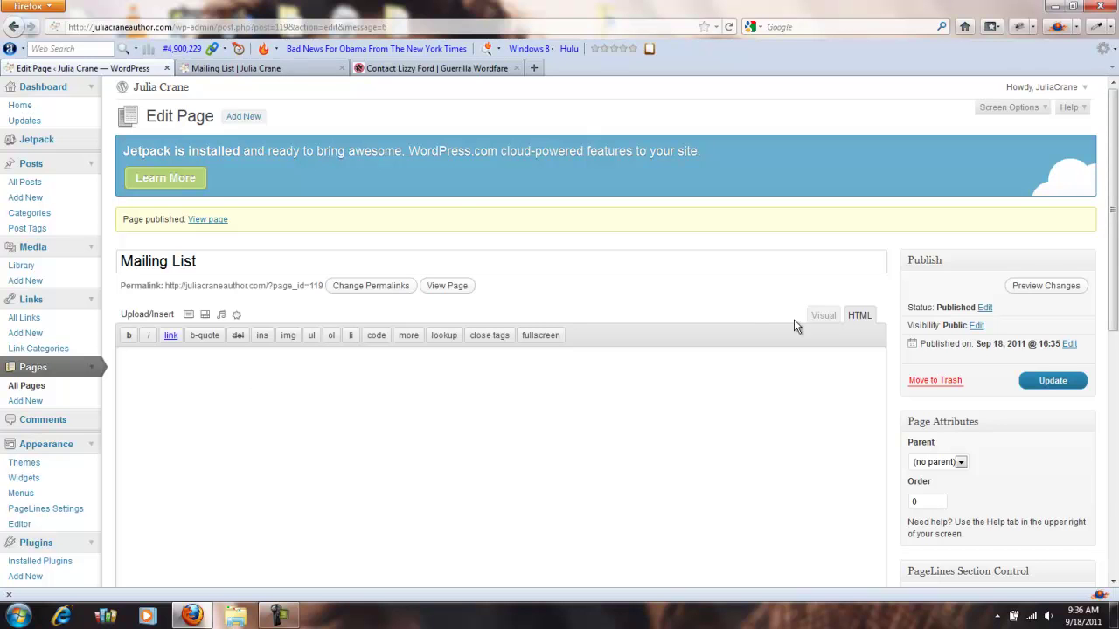
Scroll through the site's Comments list
scroll(790, 337, "down", 2)
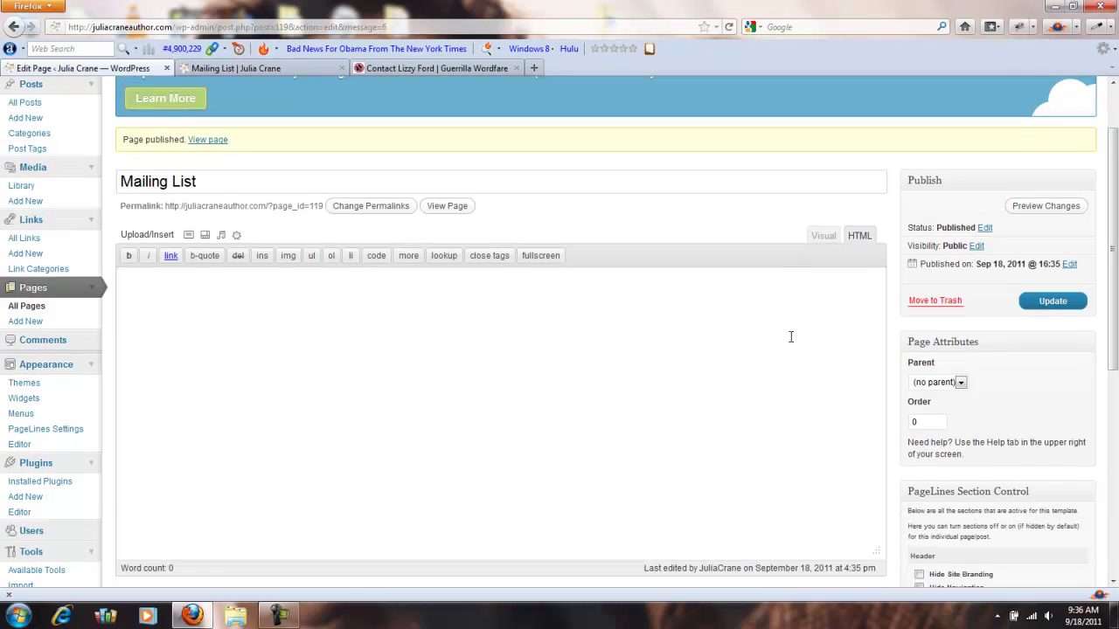
left_click(56, 344)
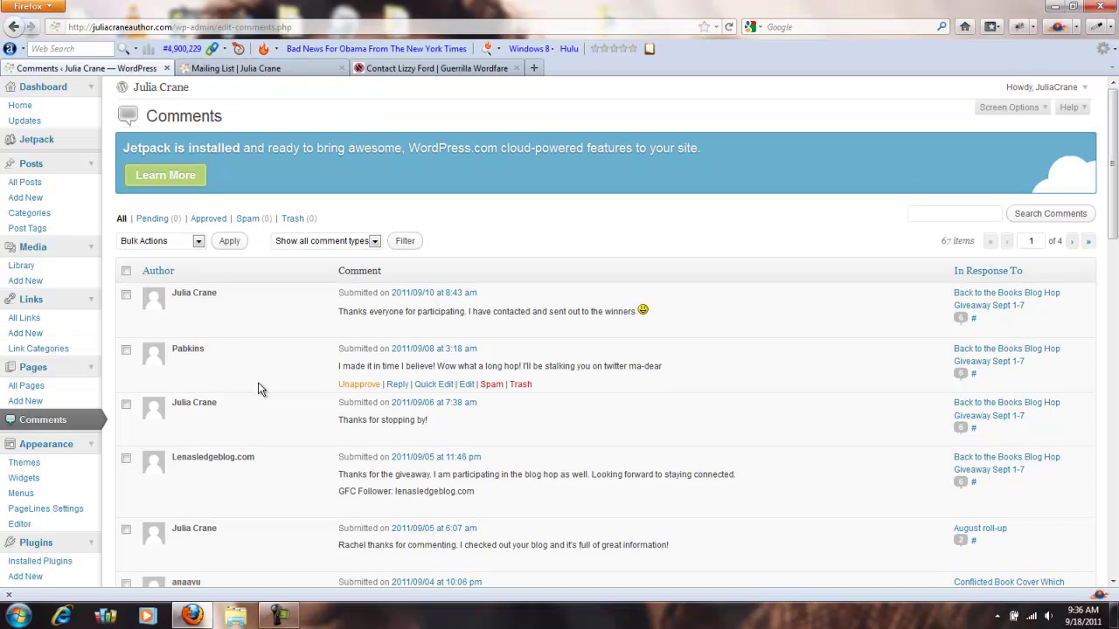
scroll(258, 386, "down", 4)
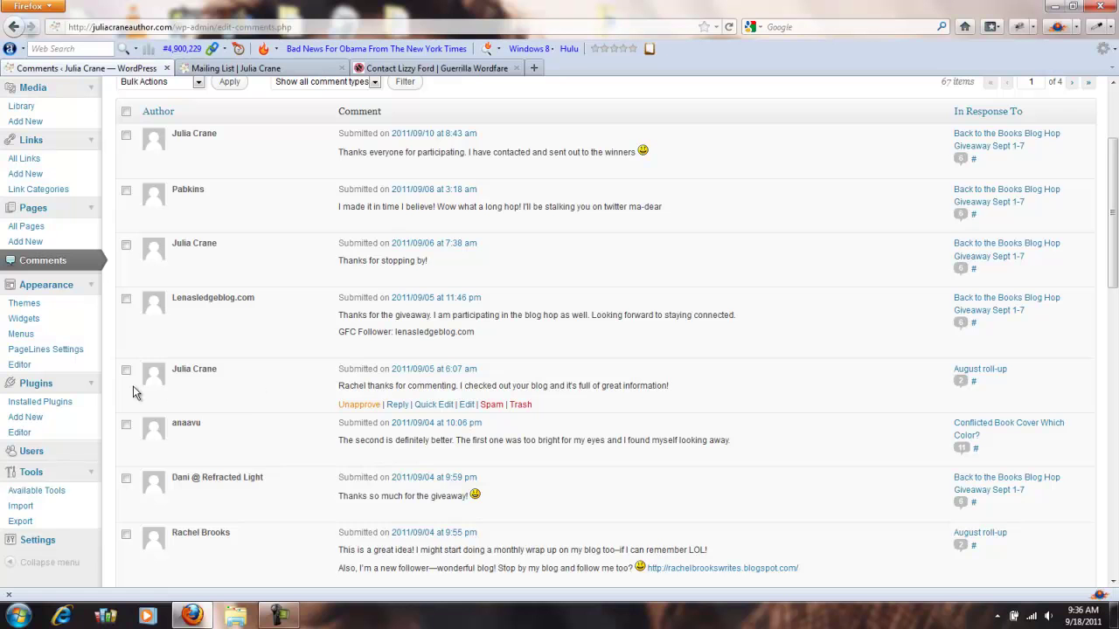
scroll(137, 386, "up", 4)
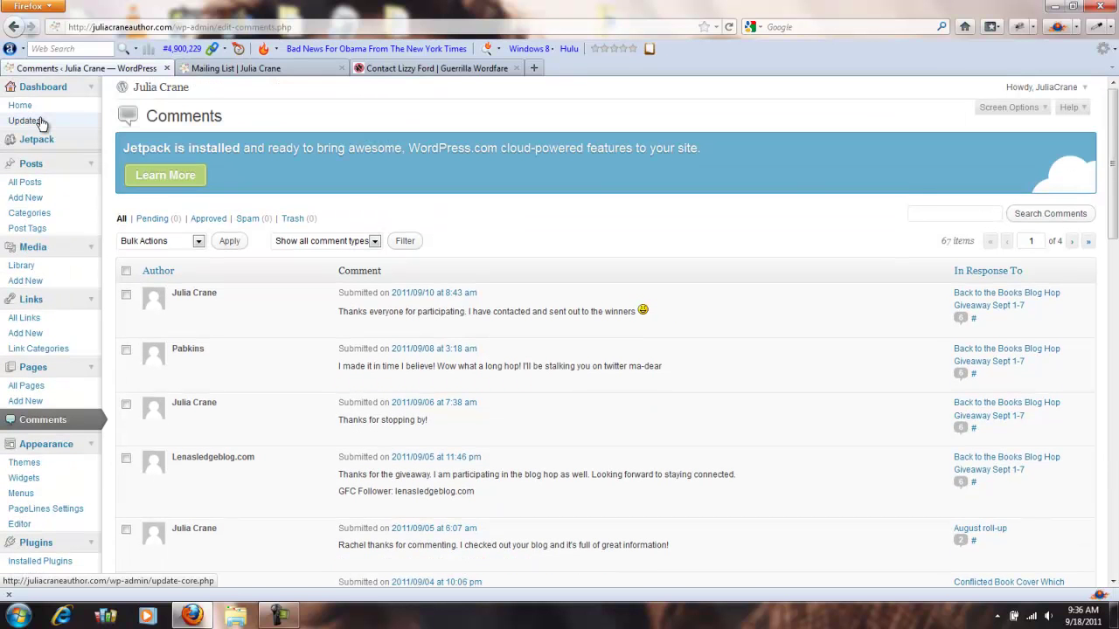
Filter comments to Spam from the Dashboard and empty it, confirming none remain
left_click(61, 90)
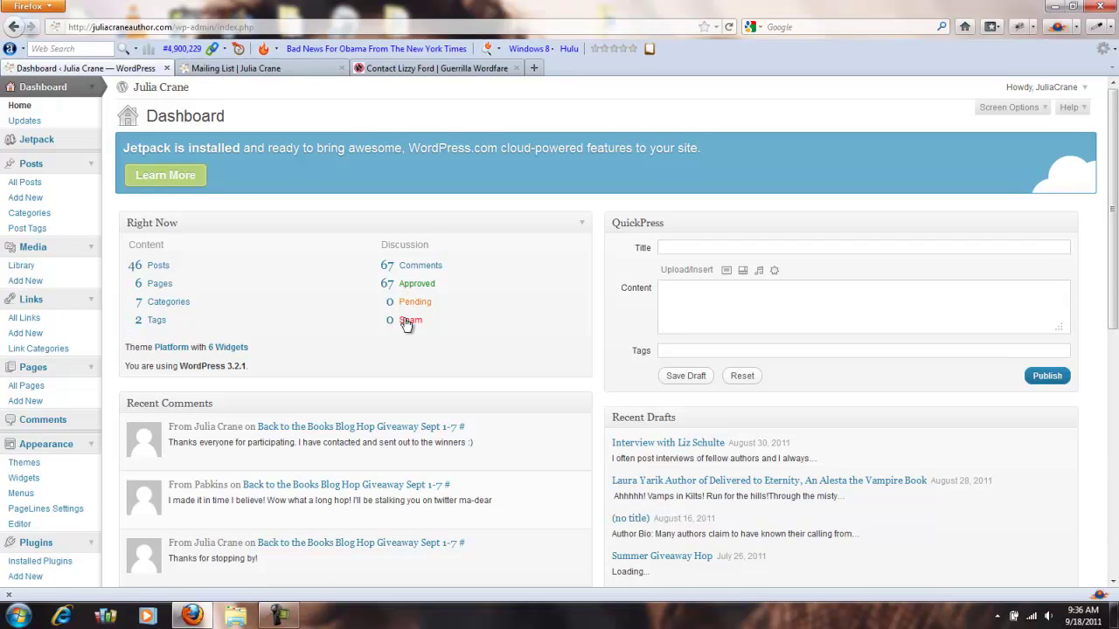
left_click(408, 323)
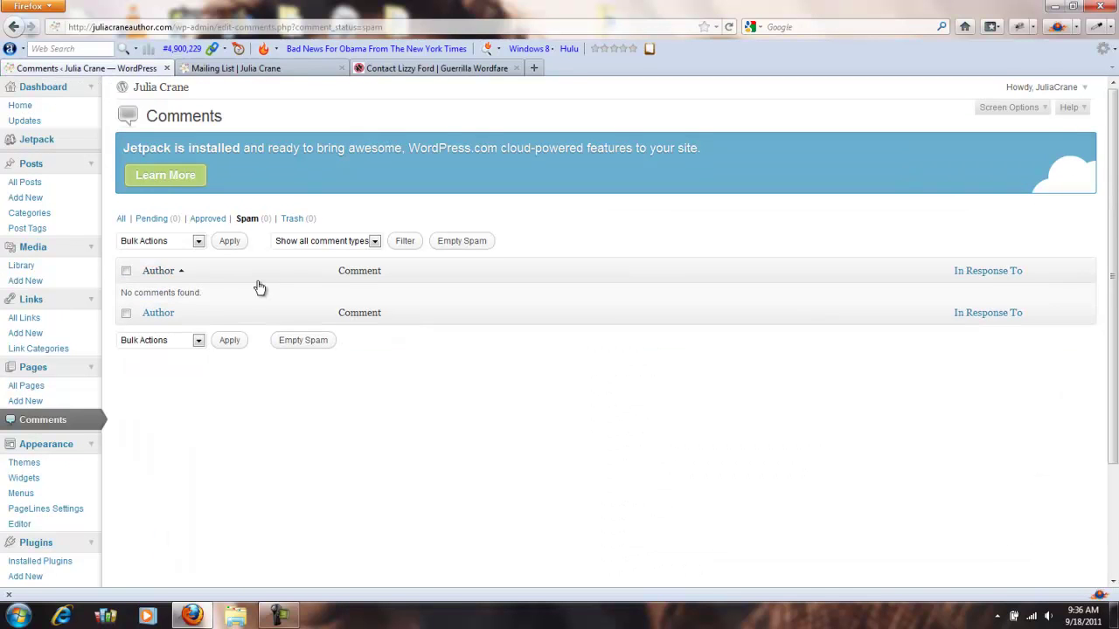
left_click(474, 245)
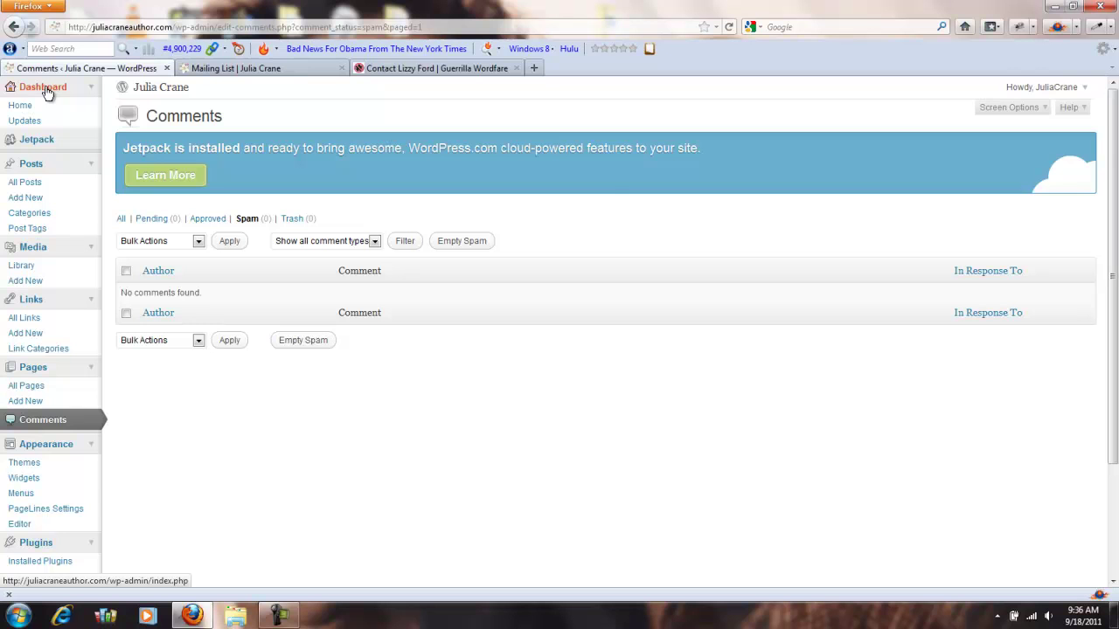
scroll(61, 310, "down", 2)
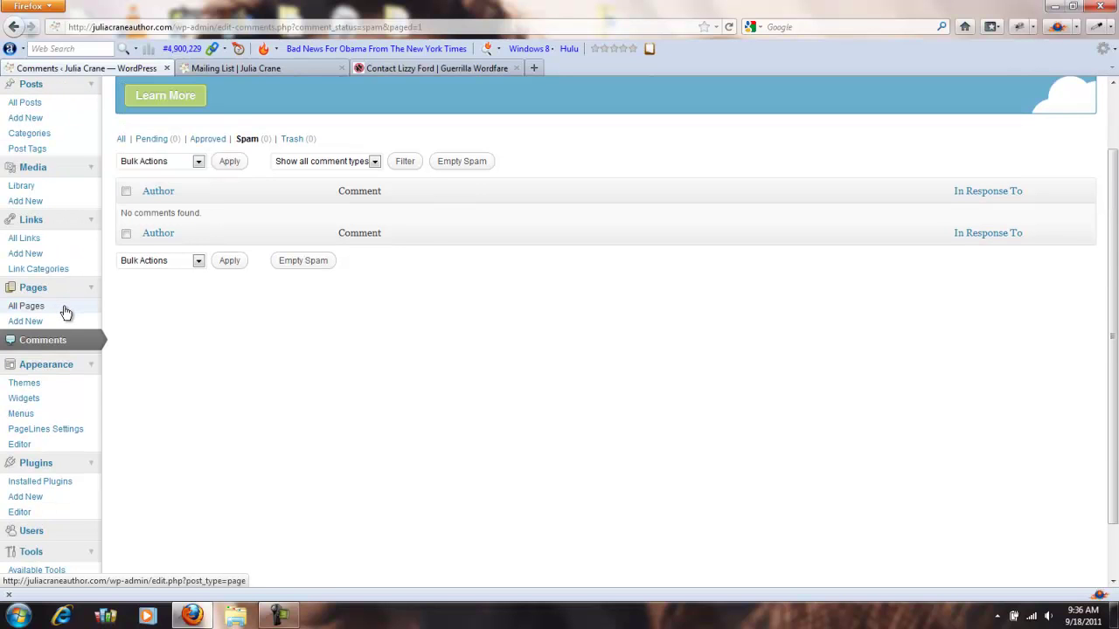
scroll(66, 313, "up", 2)
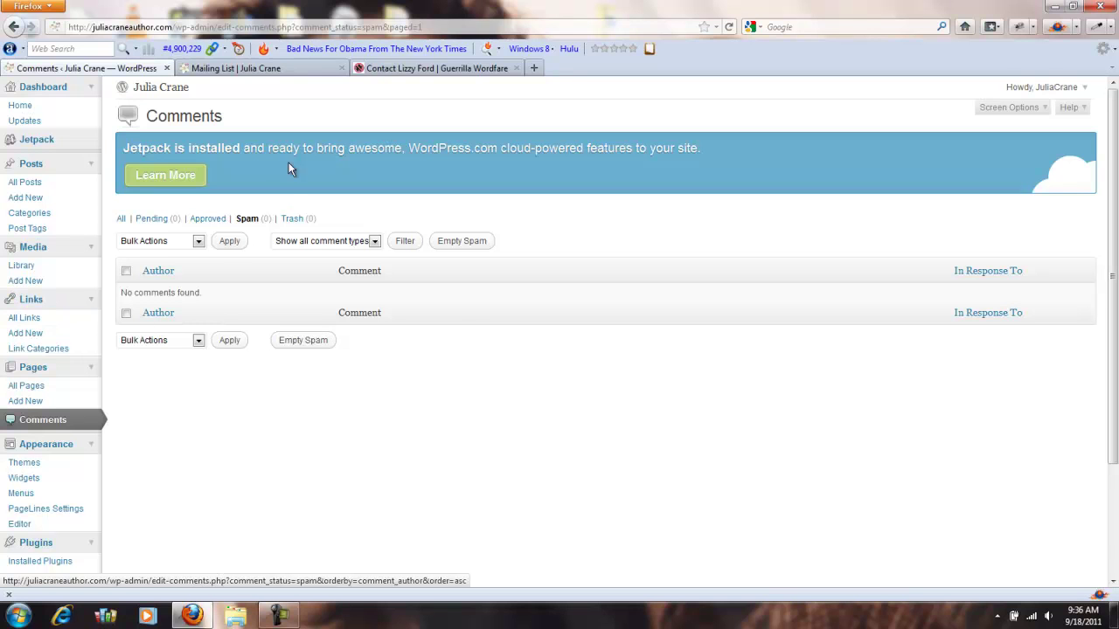
left_click(297, 69)
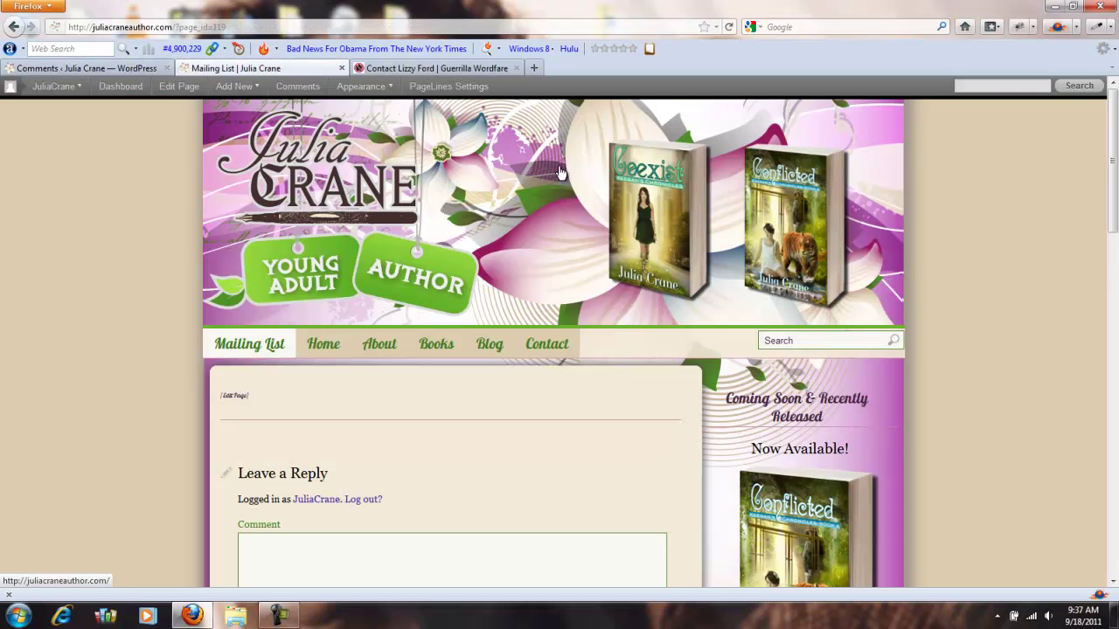
scroll(783, 437, "down", 5)
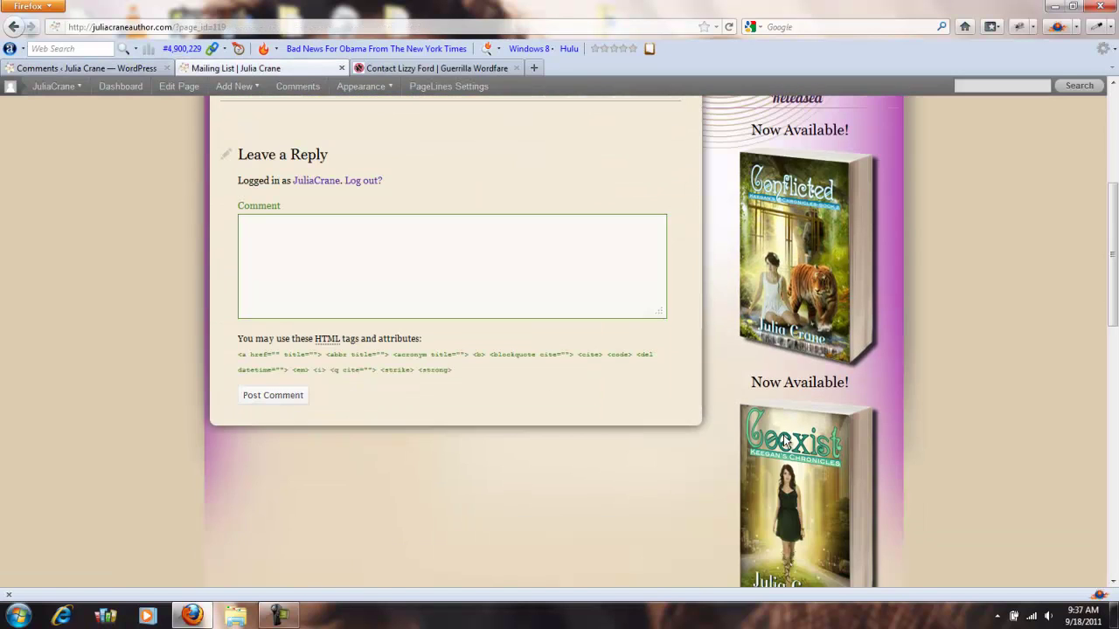
scroll(785, 442, "up", 5)
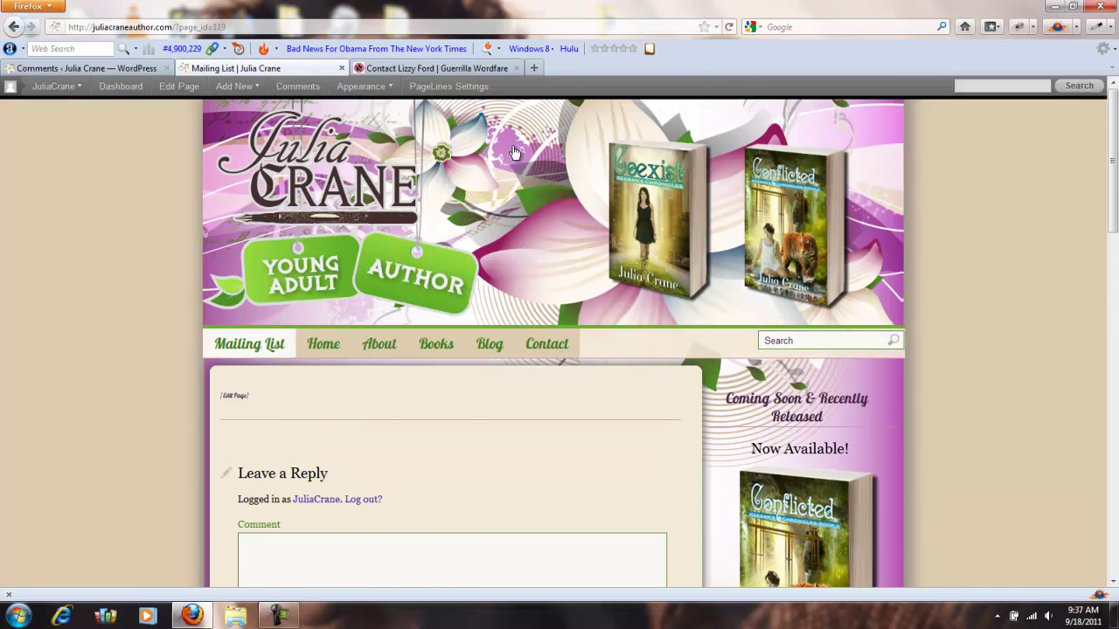
left_click(471, 68)
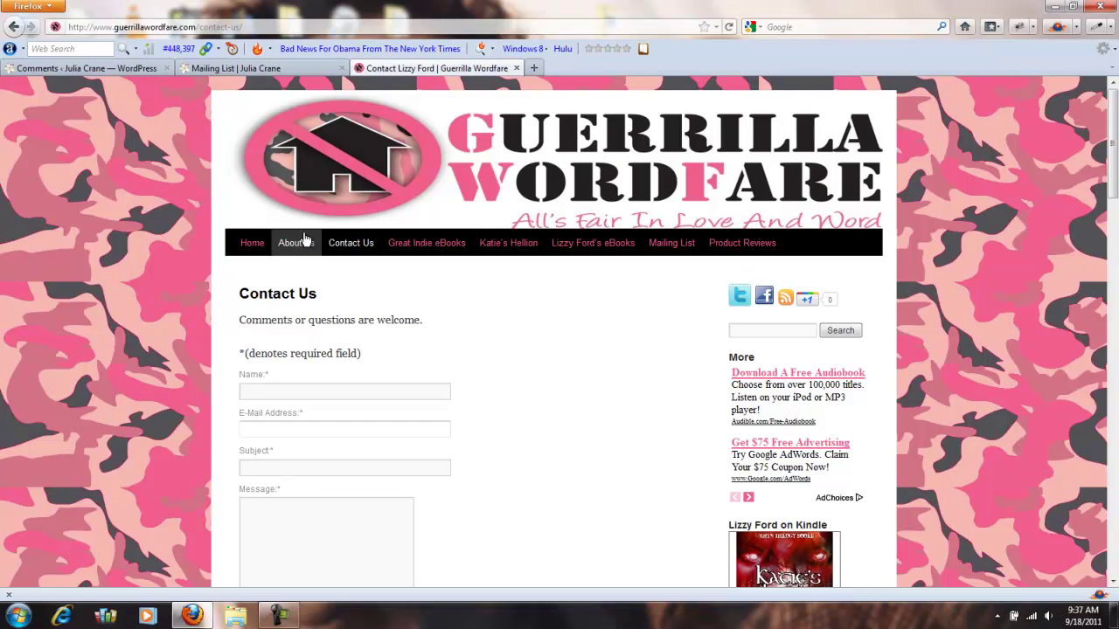
left_click(253, 243)
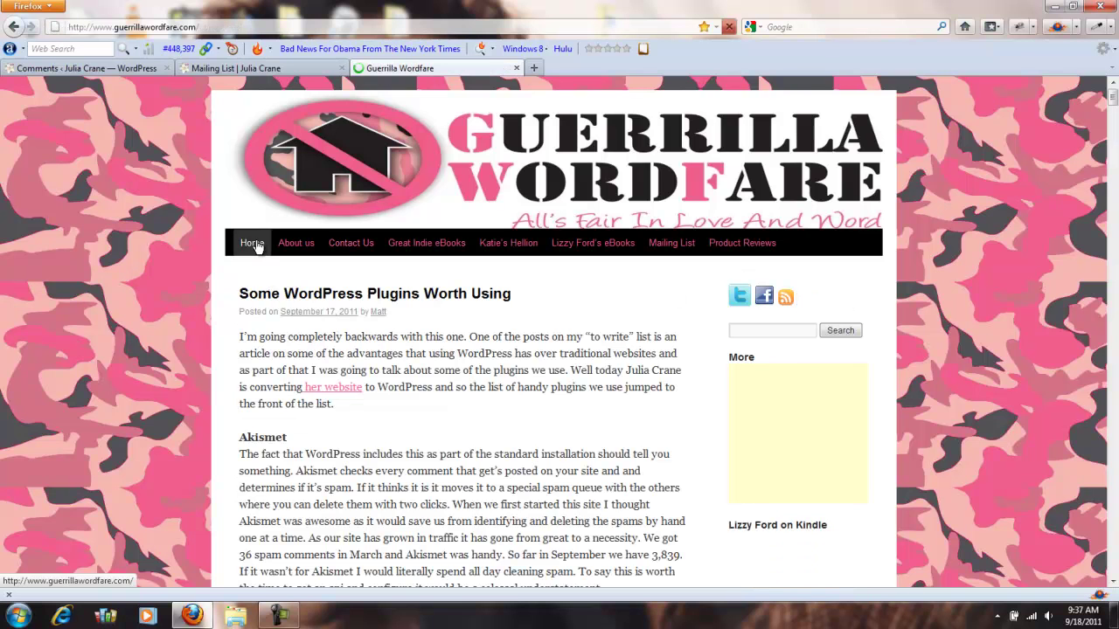
scroll(1046, 343, "down", 2)
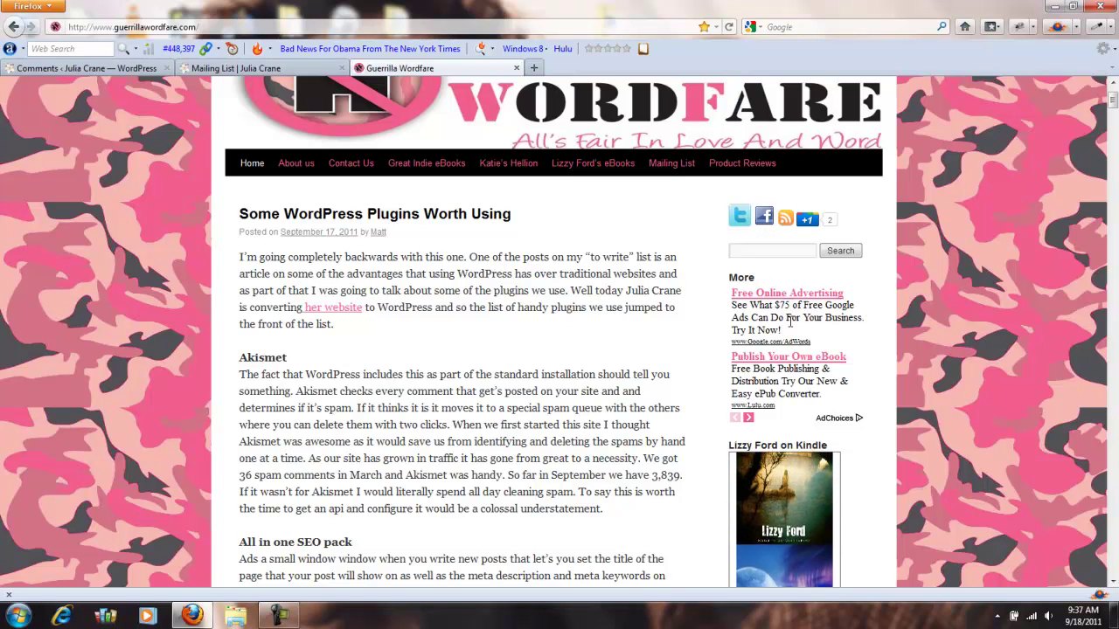
scroll(822, 373, "down", 5)
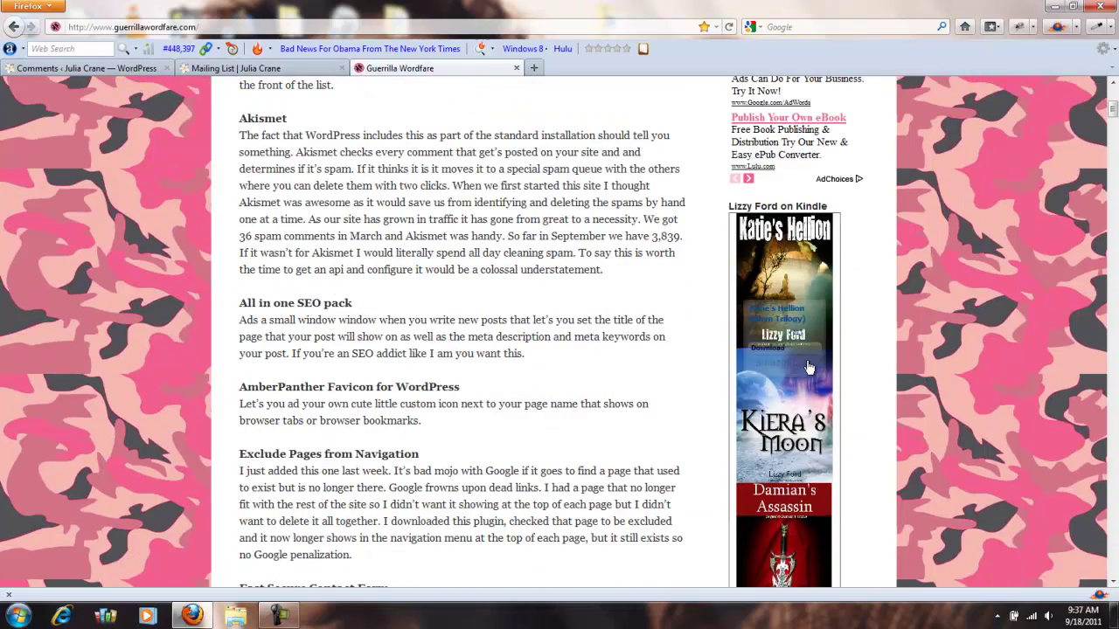
scroll(822, 374, "down", 5)
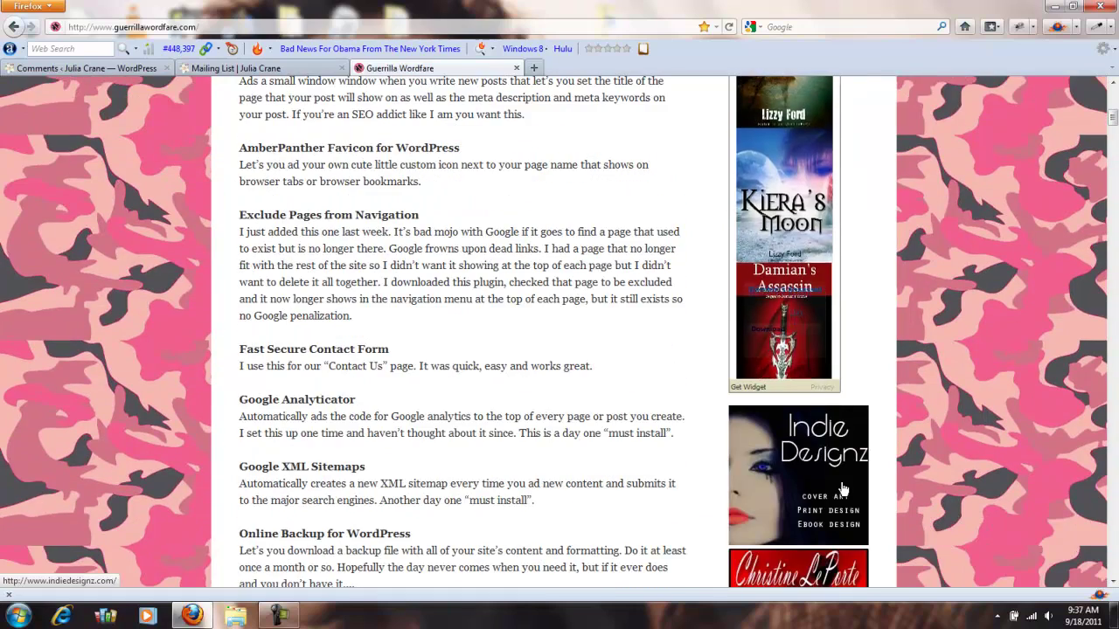
scroll(878, 482, "down", 3)
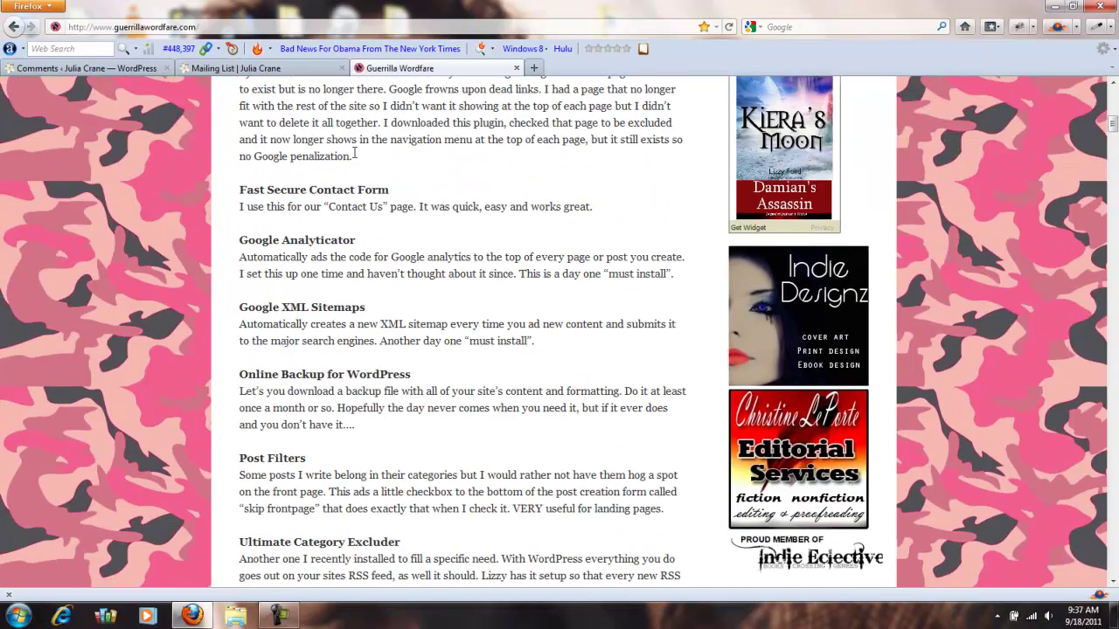
left_click(125, 69)
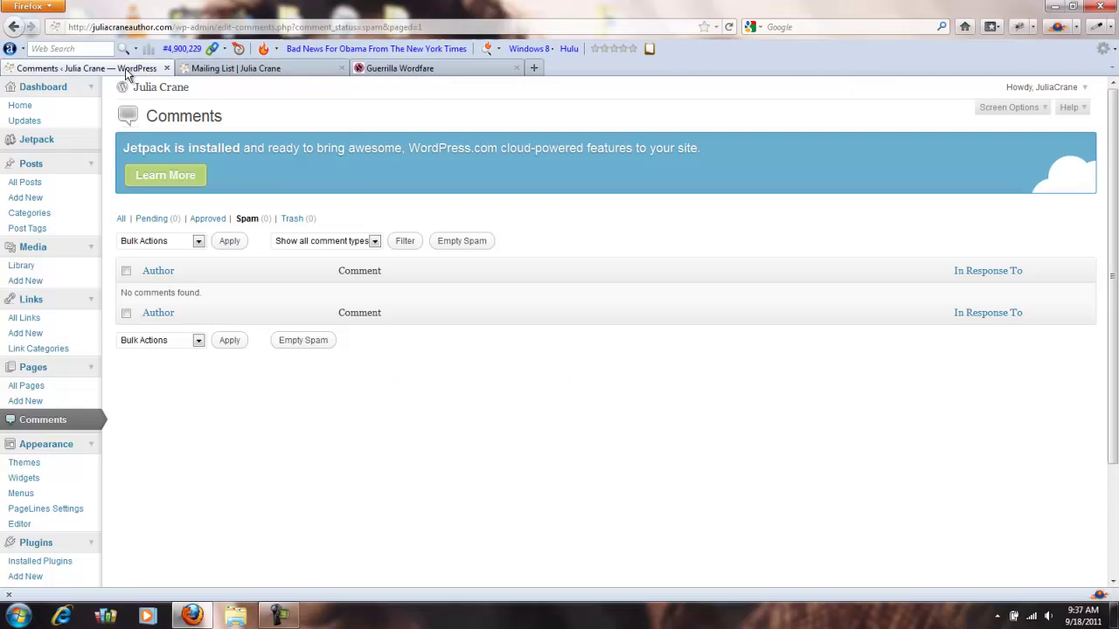
left_click(41, 481)
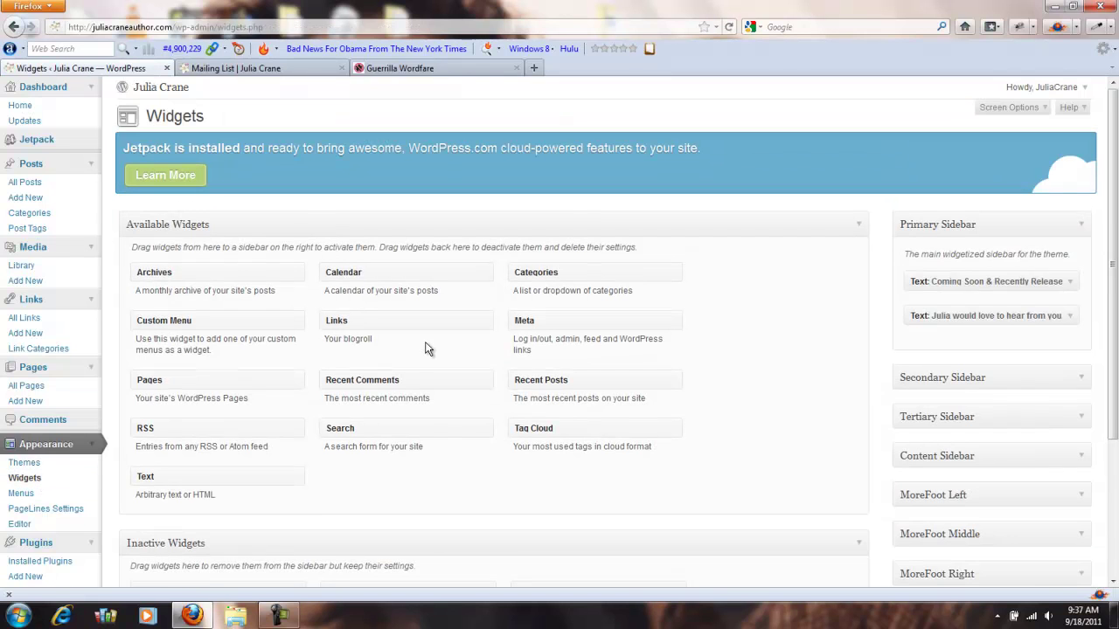
scroll(426, 348, "down", 2)
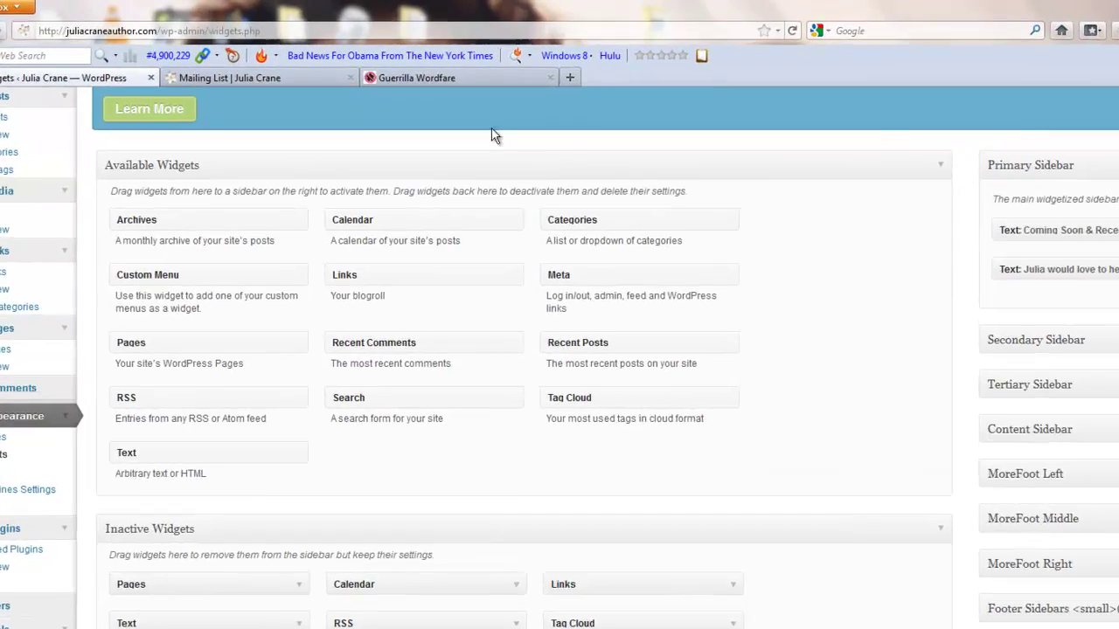
left_click(399, 68)
scroll(1044, 393, "up", 5)
mouse_move(922, 352)
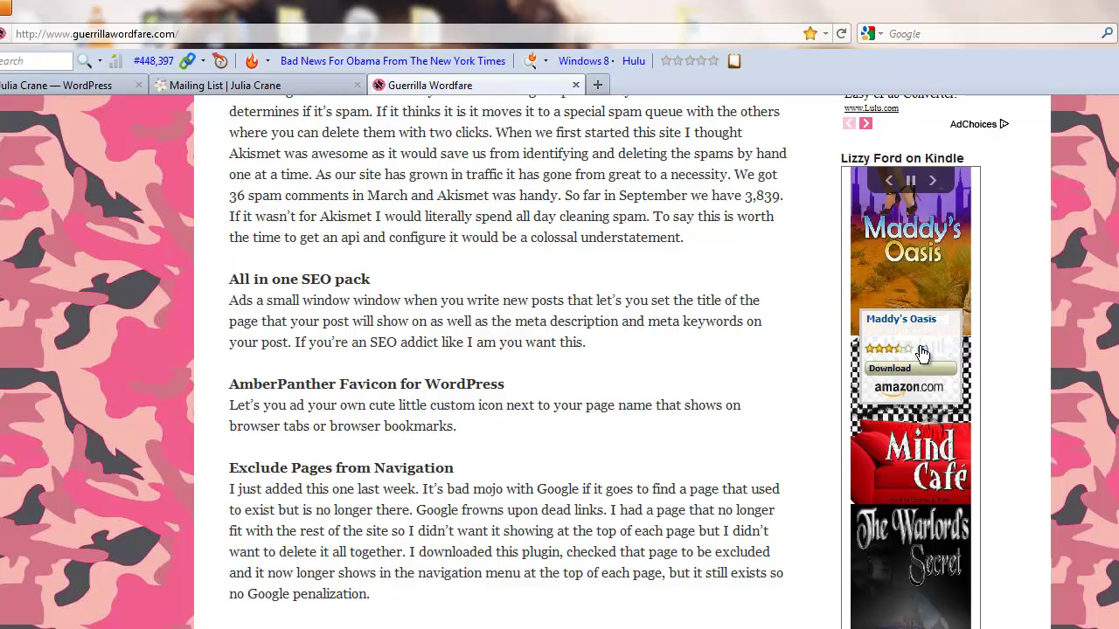
left_click(56, 84)
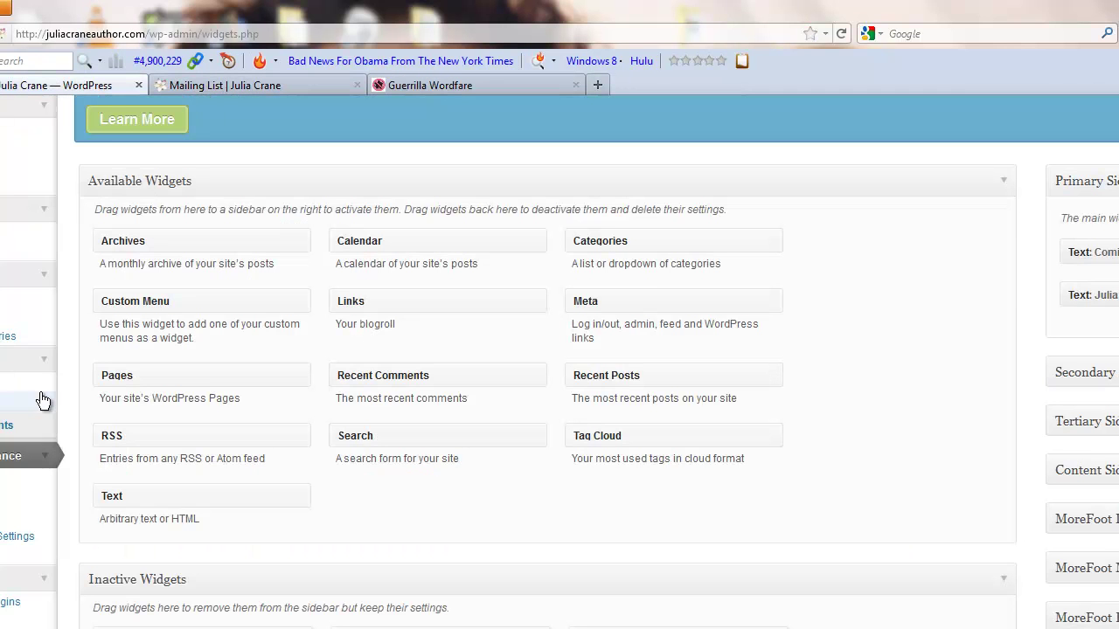
scroll(37, 399, "up", 2)
scroll(38, 399, "down", 4)
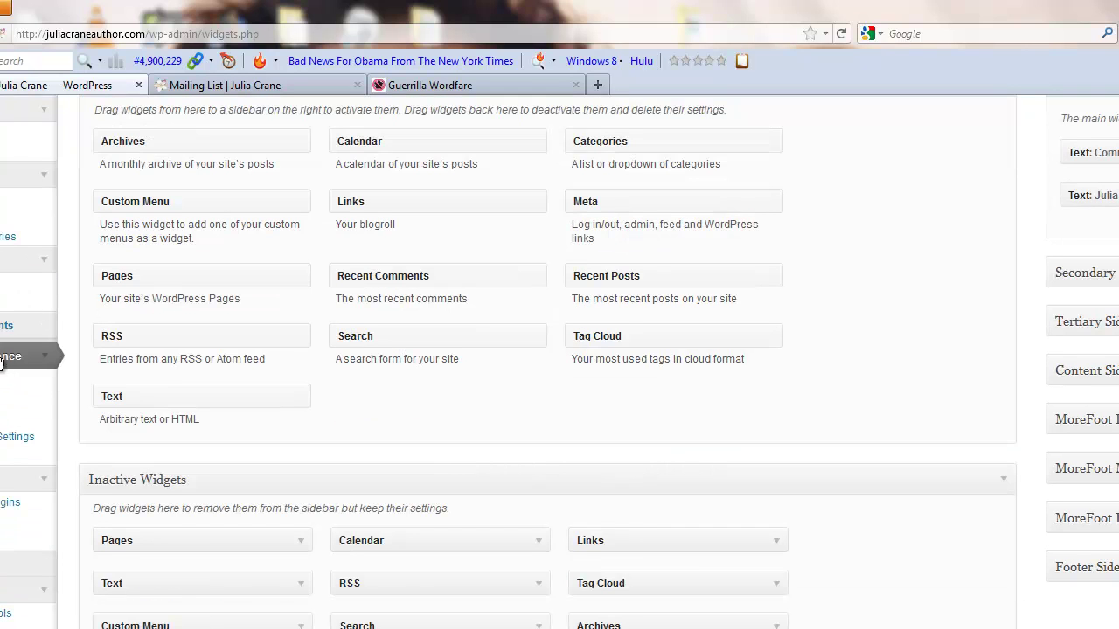
key("F5")
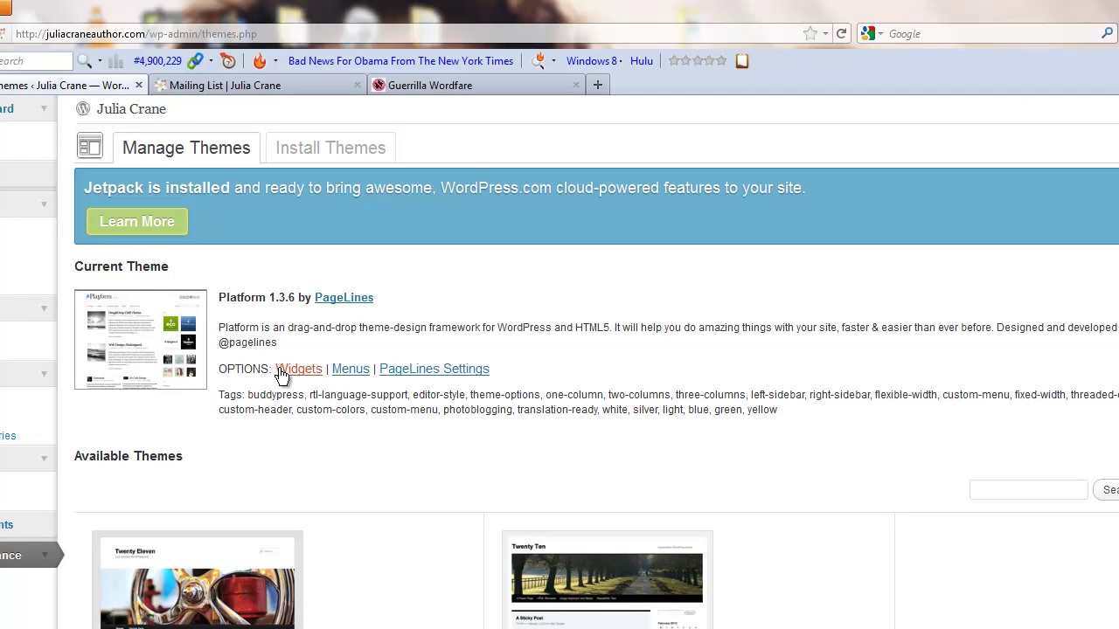
left_click(282, 375)
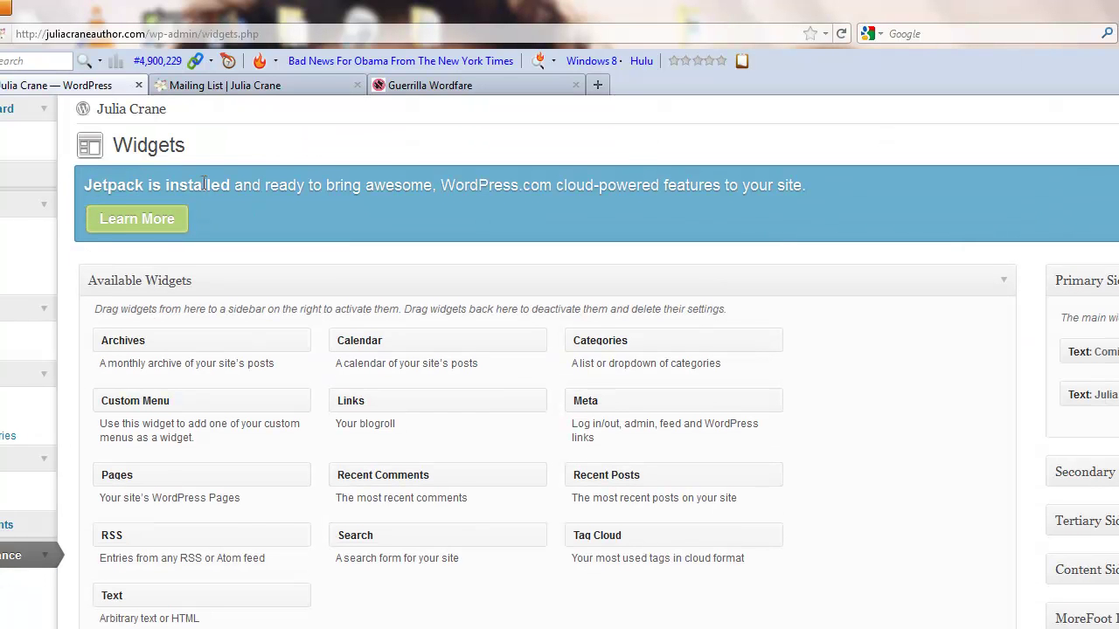
left_click(283, 89)
scroll(786, 393, "down", 3)
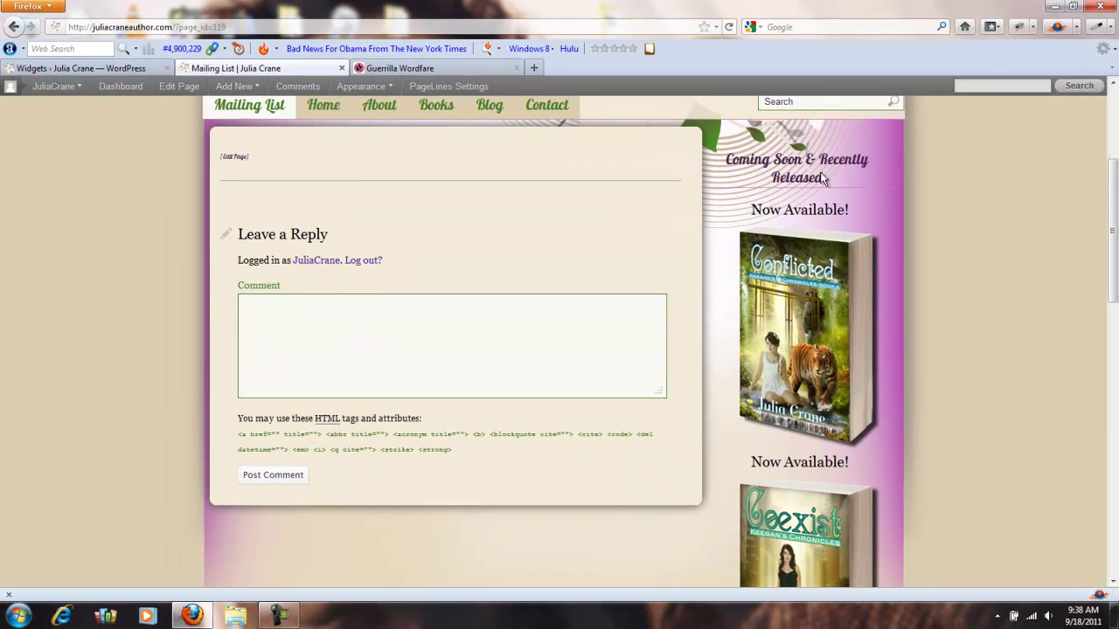
scroll(825, 179, "down", 10)
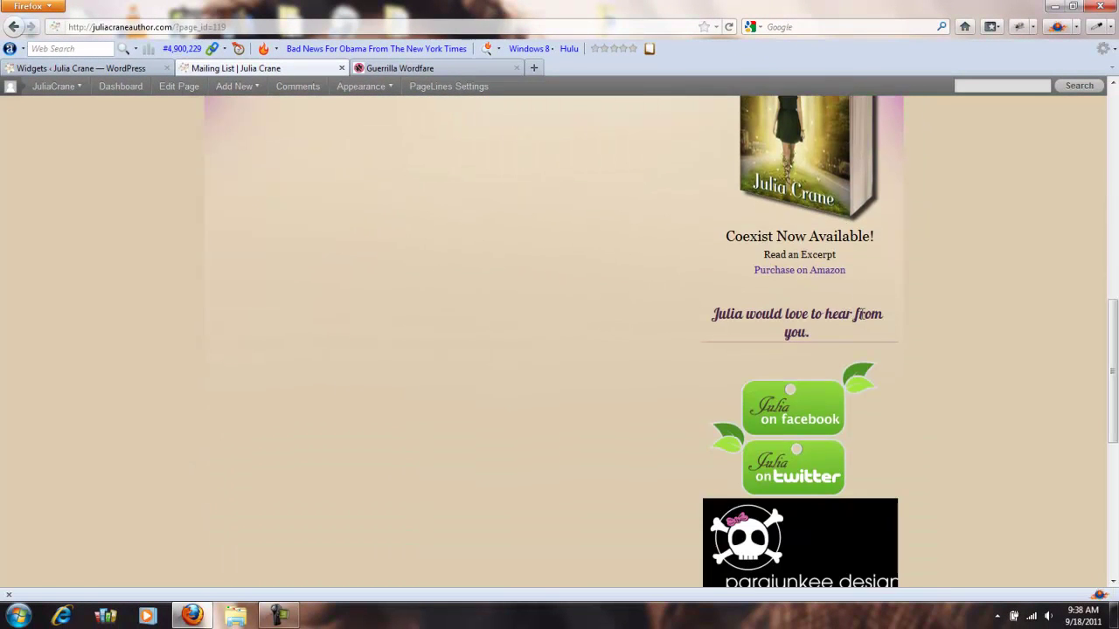
scroll(870, 399, "down", 2)
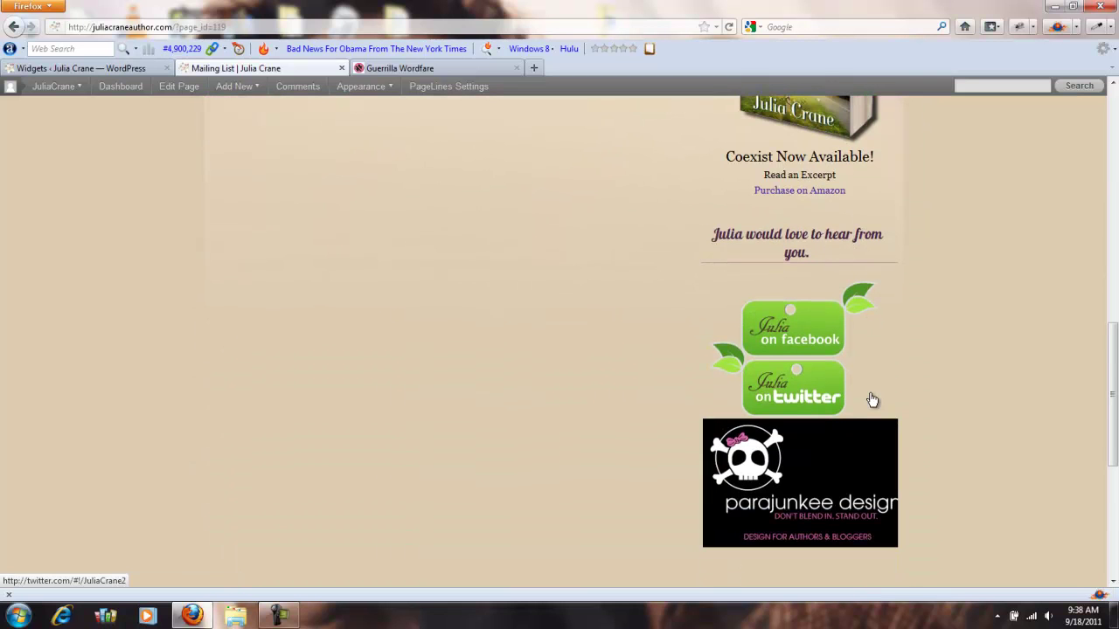
scroll(871, 400, "down", 3)
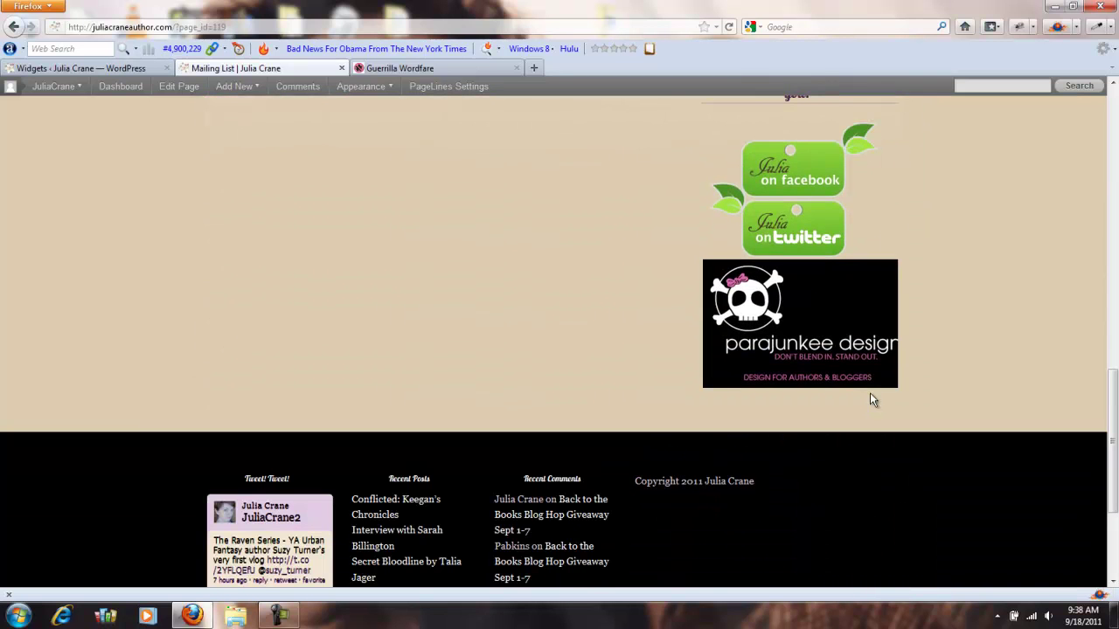
scroll(872, 400, "up", 2)
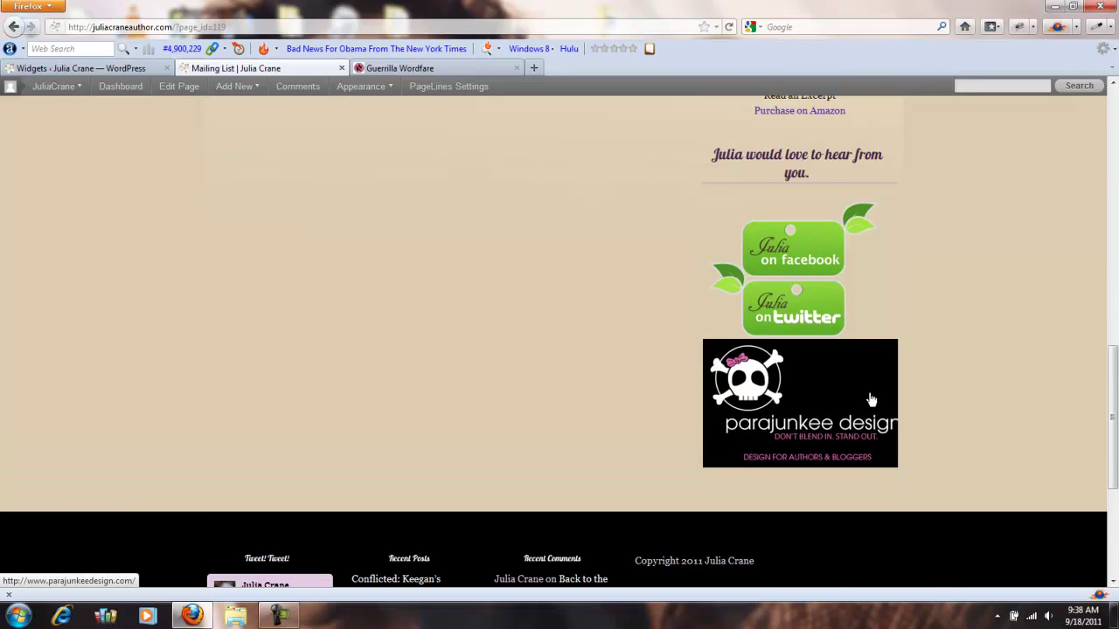
left_click(397, 73)
scroll(714, 362, "down", 15)
scroll(787, 285, "down", 3)
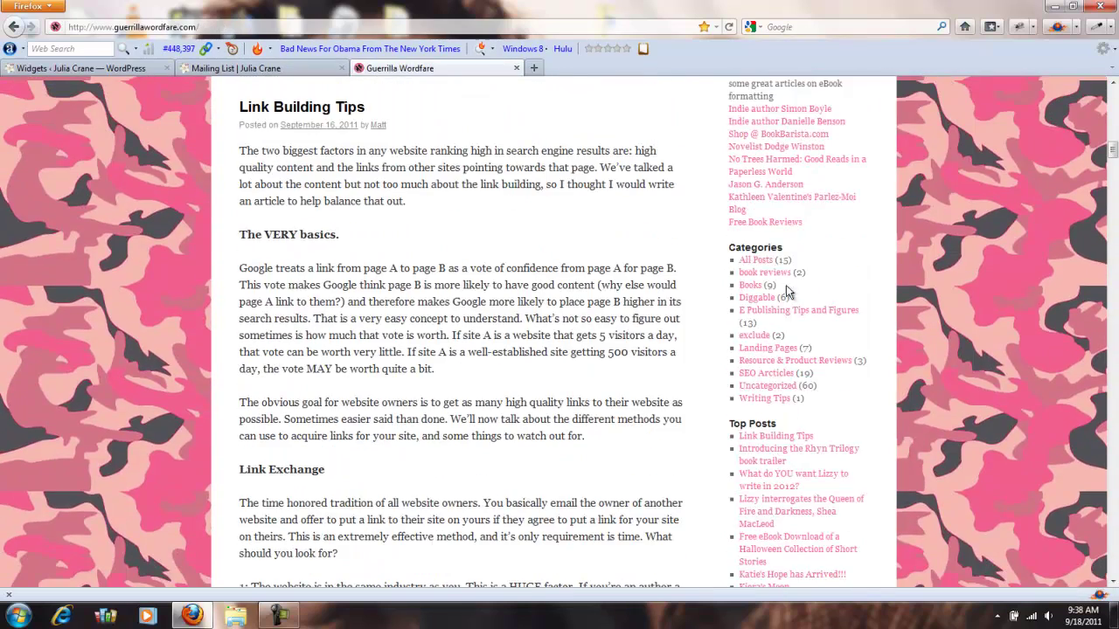
scroll(792, 346, "down", 12)
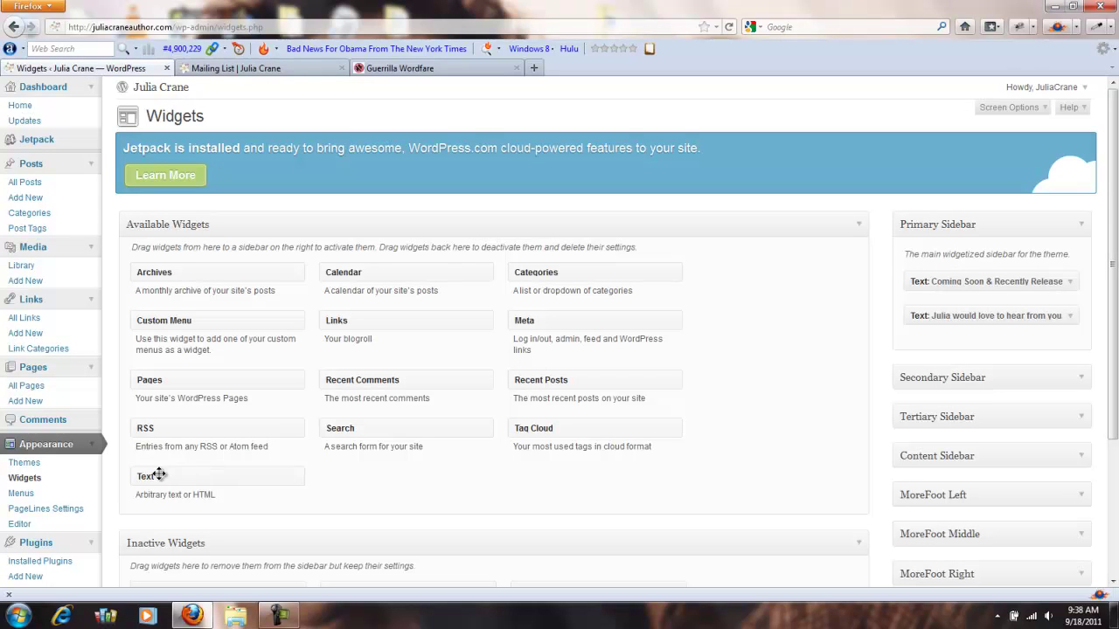
Drag a Text widget into Primary Sidebar, title it 'test' with body 'hi', and save
left_click_drag(147, 479, 940, 343)
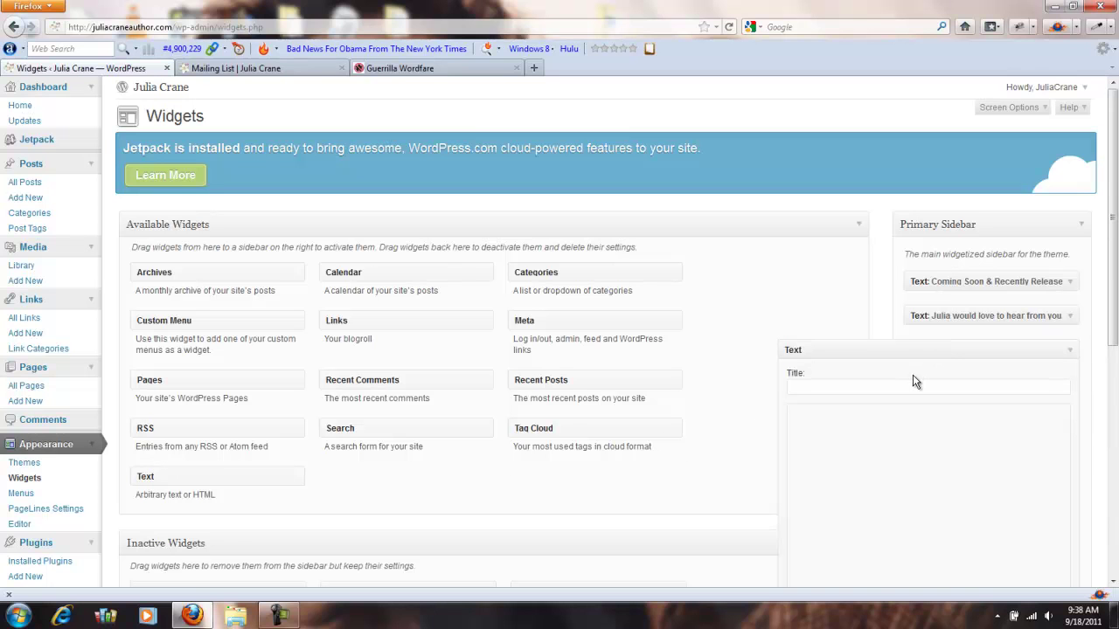
type("test")
left_click(935, 465)
type("hi")
scroll(949, 476, "down", 3)
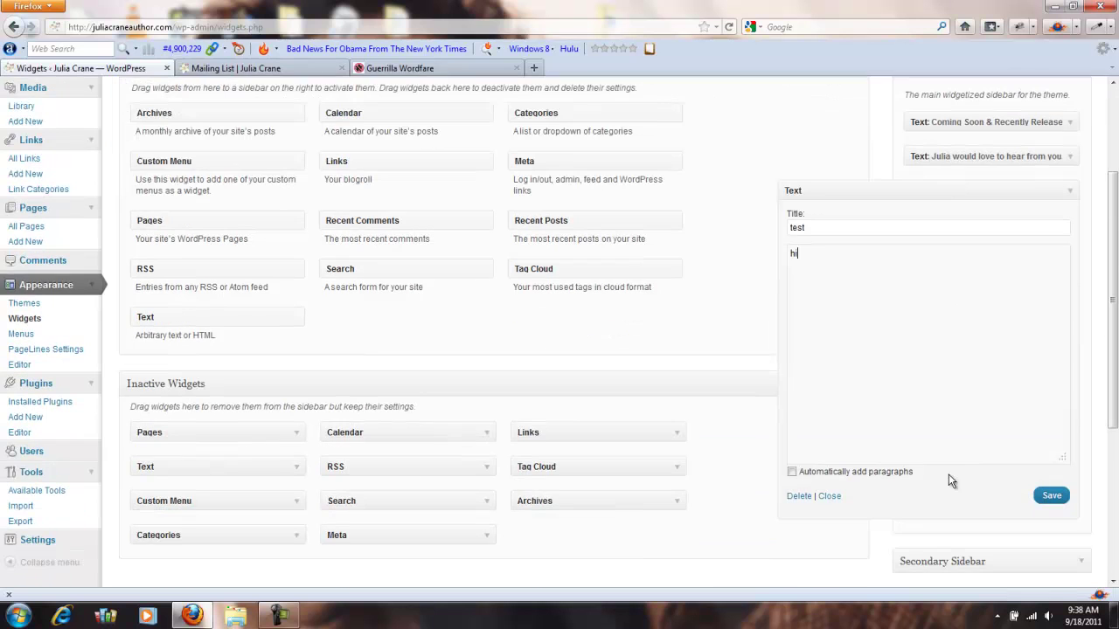
left_click(1044, 495)
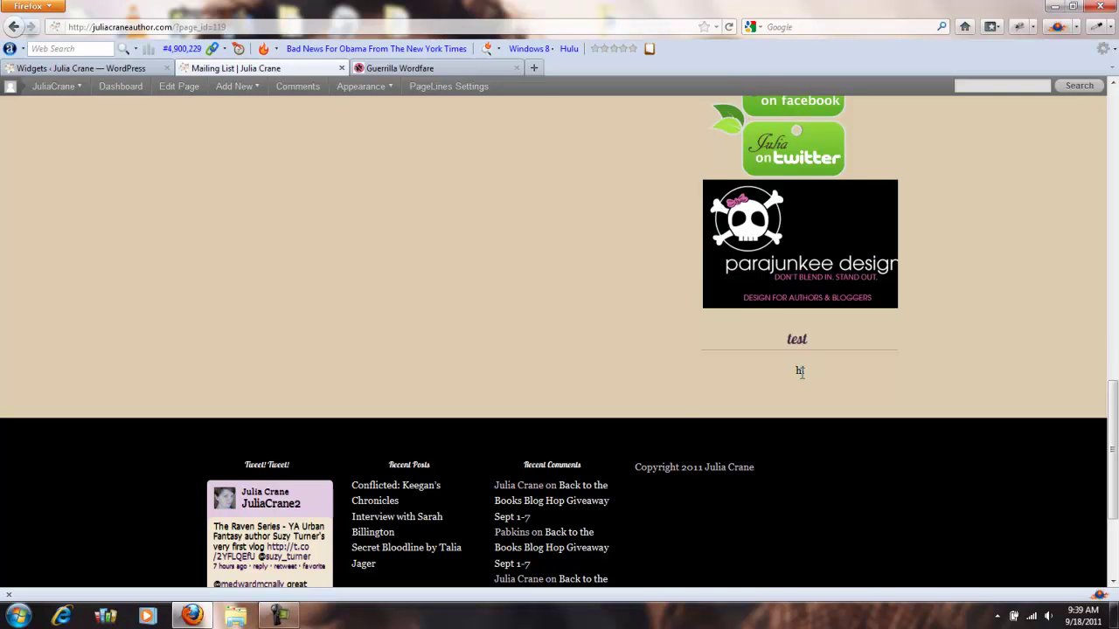
left_click(487, 70)
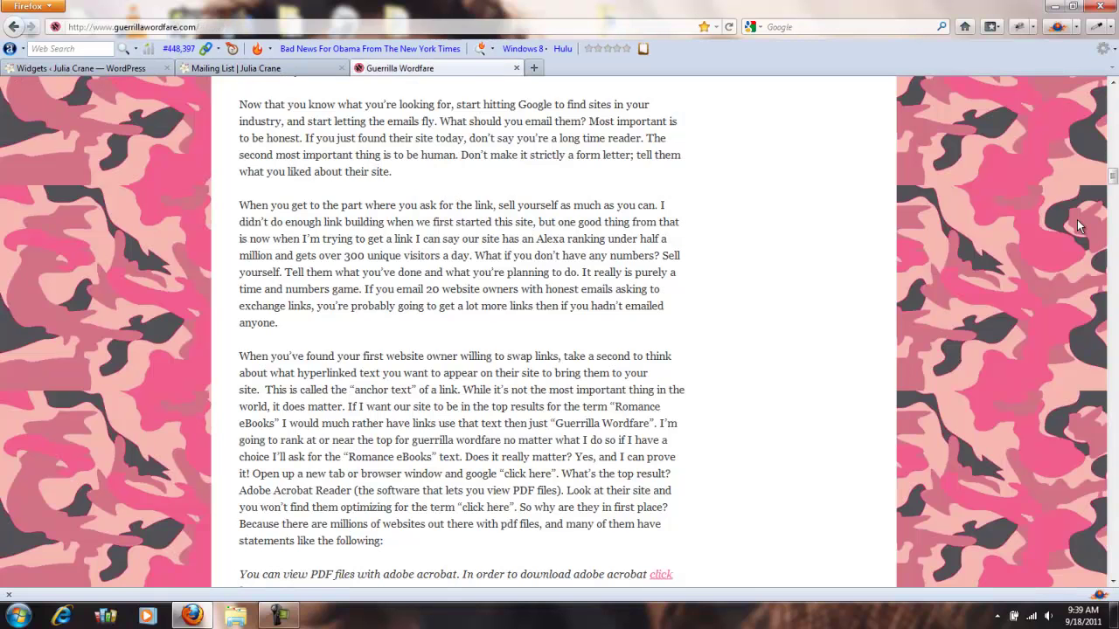
left_click_drag(1112, 176, 1113, 153)
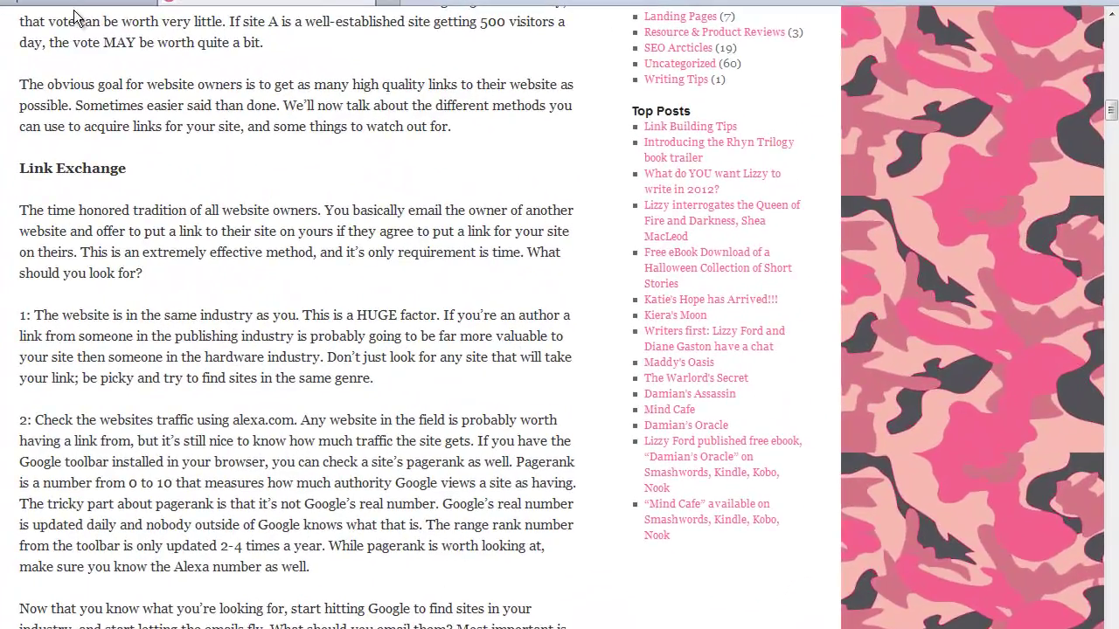
left_click(74, 10)
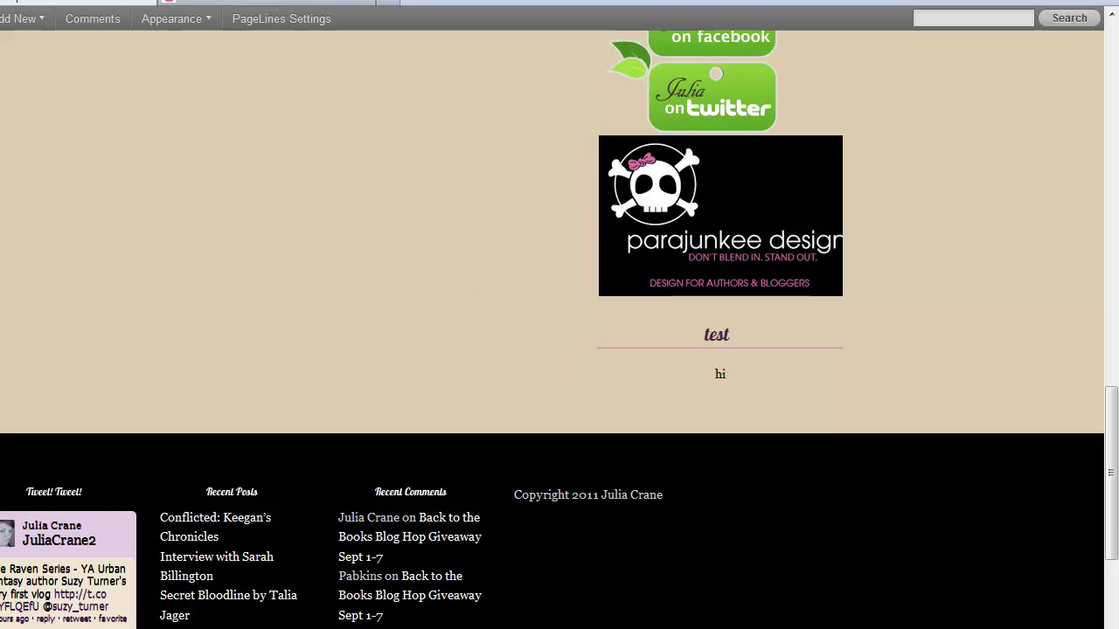
key("ctrl+Tab")
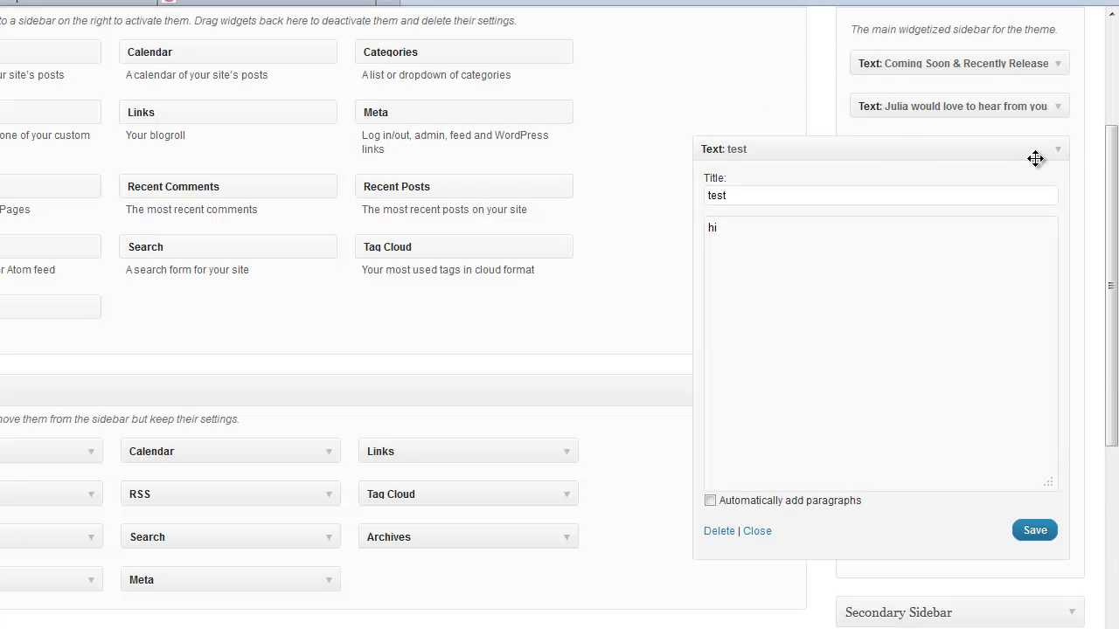
Delete the 'test' Text widget, leaving Primary Sidebar with its two original Text widgets
left_click(729, 531)
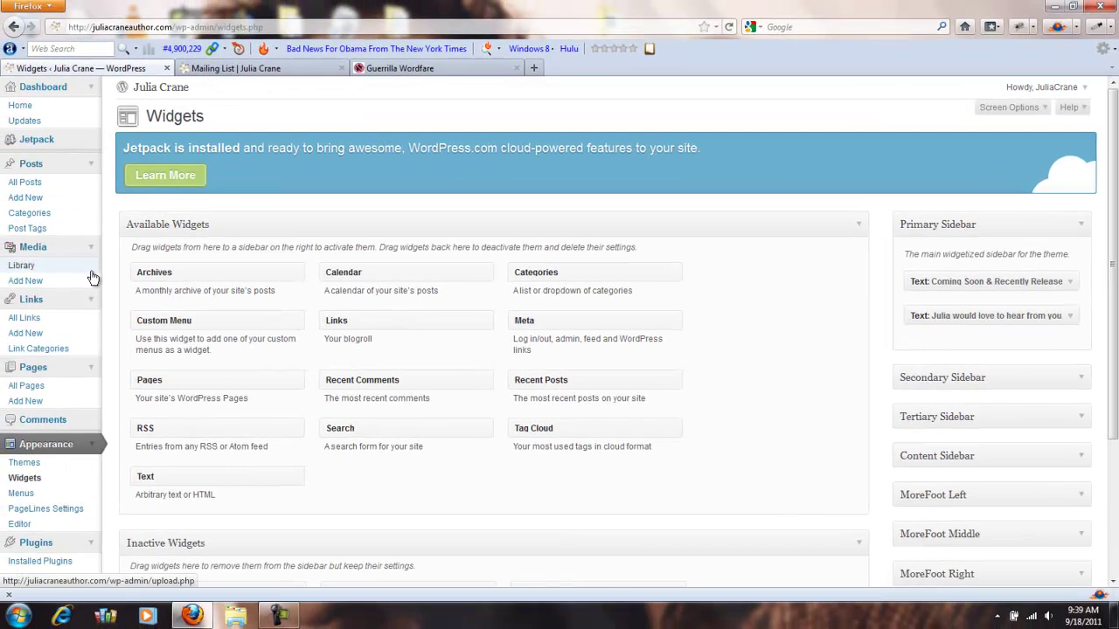
scroll(130, 330, "down", 4)
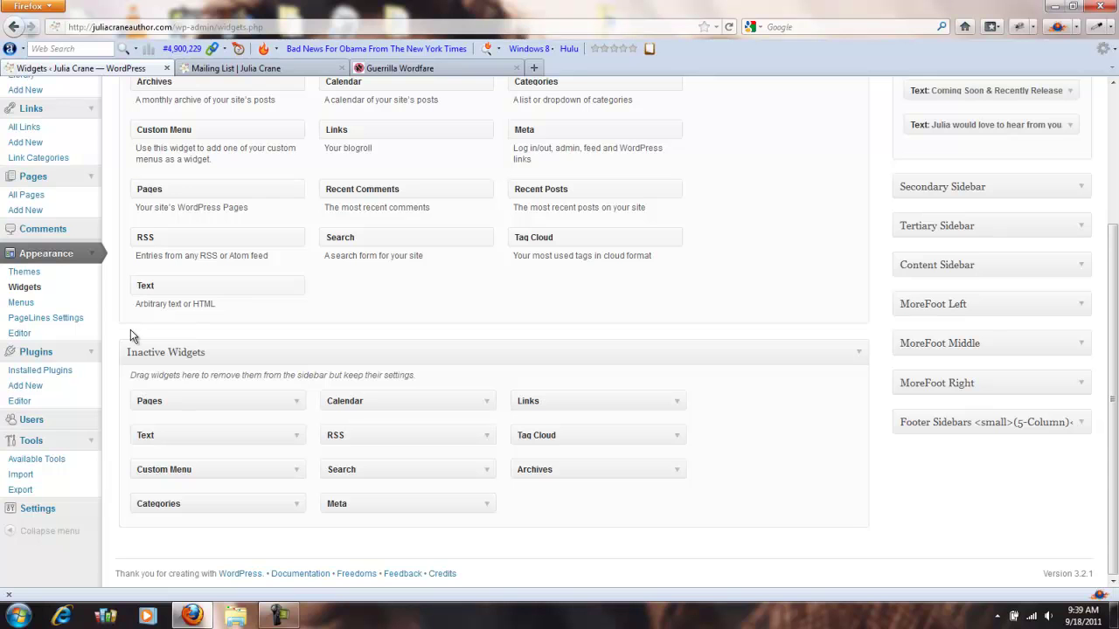
scroll(131, 330, "up", 4)
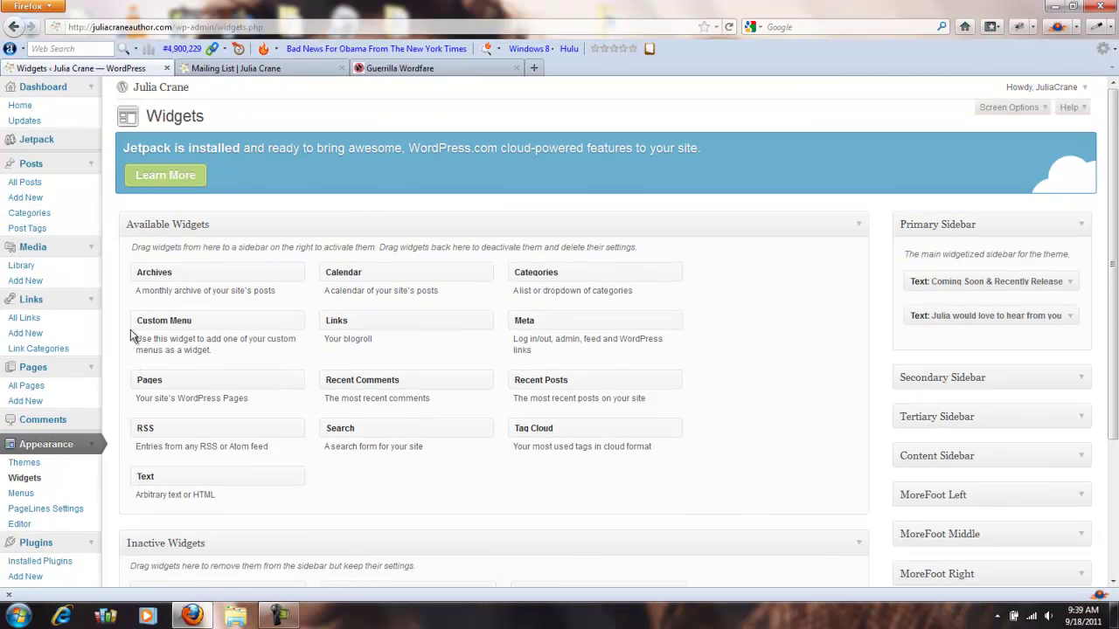